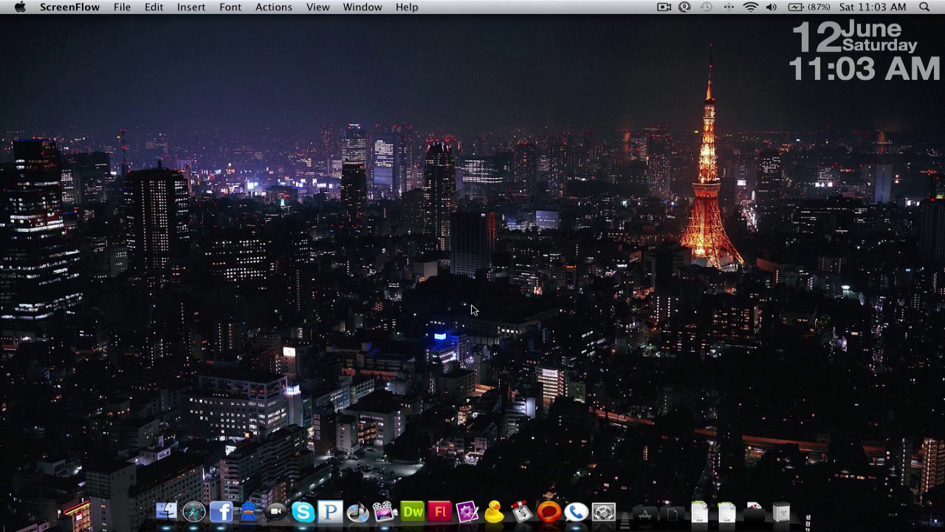
Launch the Pandora radio app and confirm the Growl Now Playing userscript is ticked.
{"action": "left_click", "coordinate": [331, 505]}
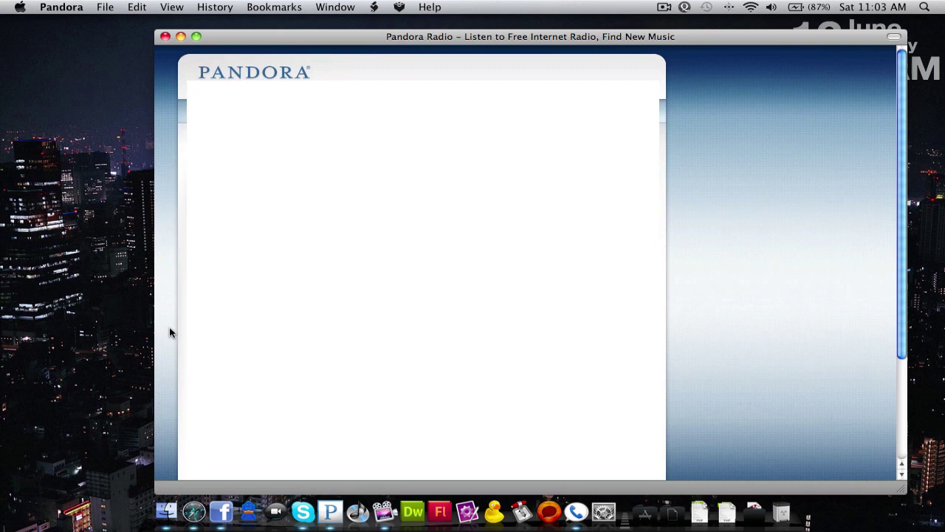
{"action": "left_click", "coordinate": [375, 7]}
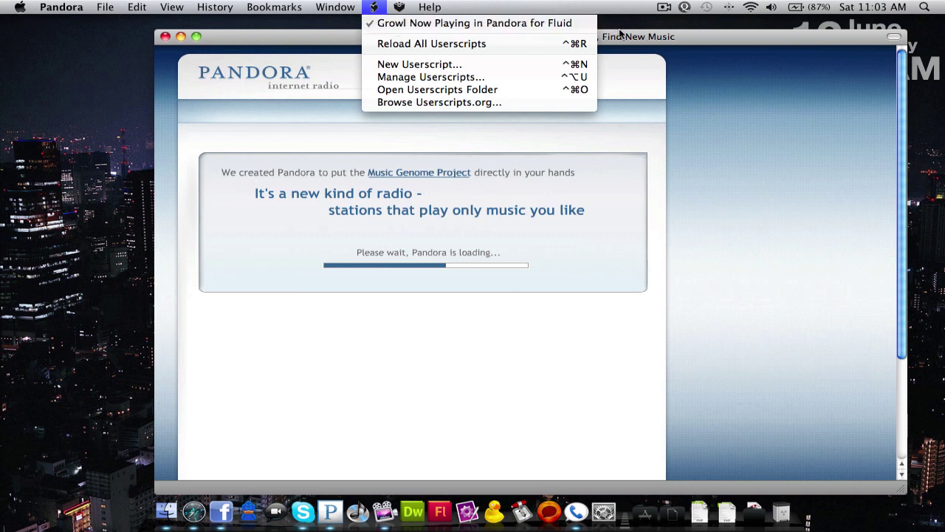
{"action": "left_click", "coordinate": [639, 37]}
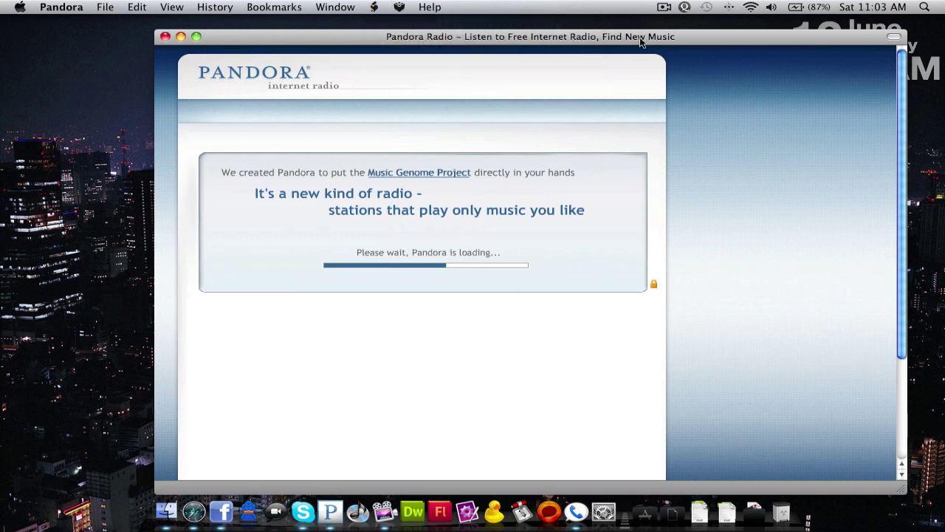
Pause Skillet's 'One Day Too Late' in the Pandora player.
{"action": "right_click", "coordinate": [606, 499]}
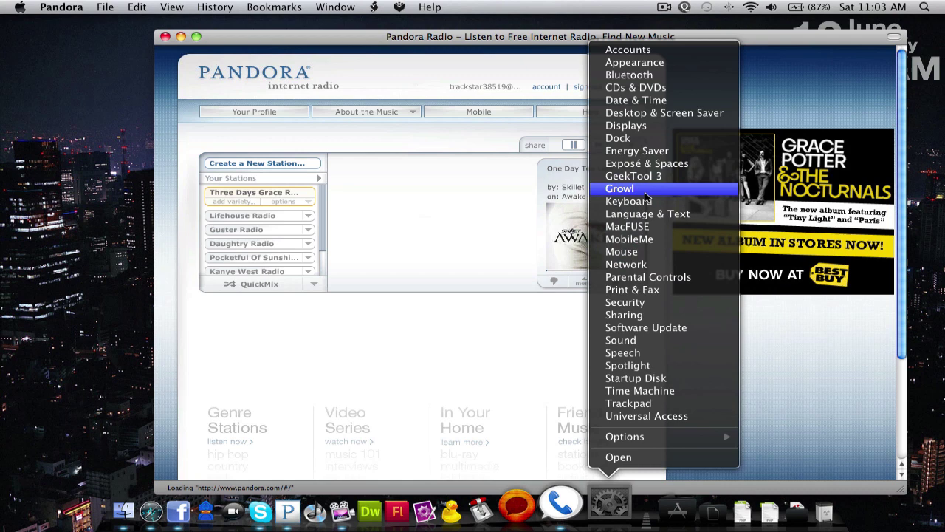
{"action": "left_click", "coordinate": [544, 207]}
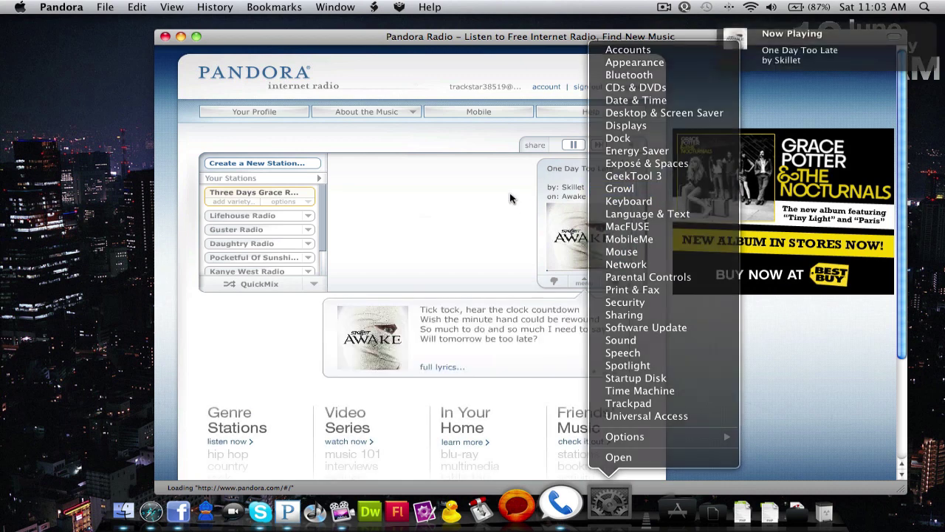
{"action": "left_click", "coordinate": [574, 145]}
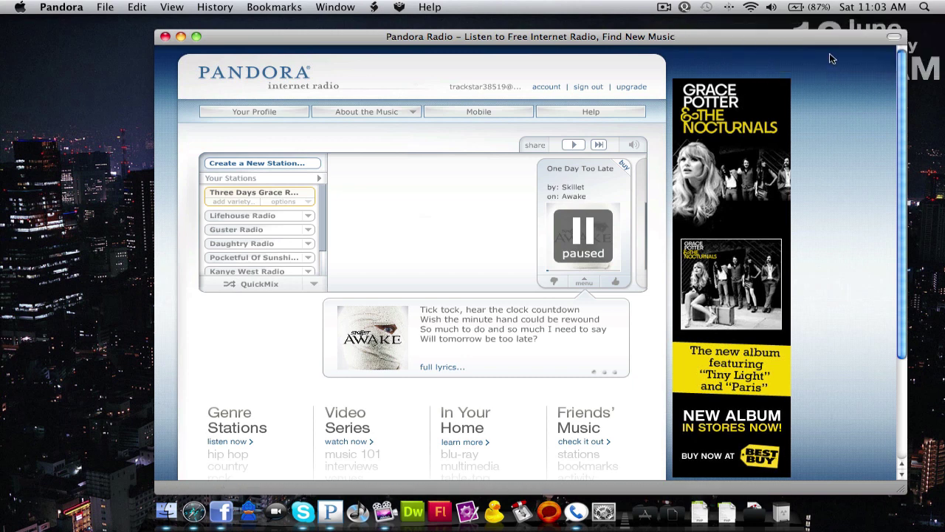
Open the Growl preference pane from System Preferences, then close it.
{"action": "right_click", "coordinate": [607, 507]}
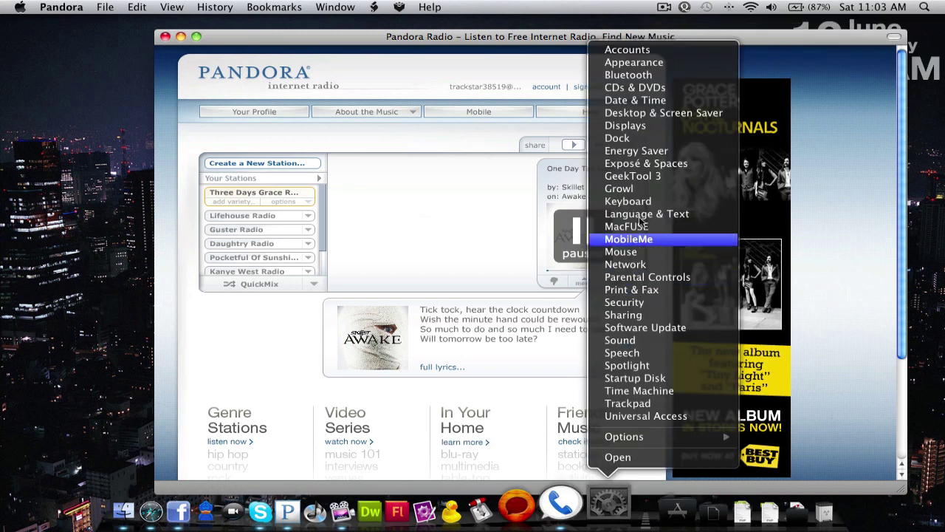
{"action": "left_click", "coordinate": [620, 188]}
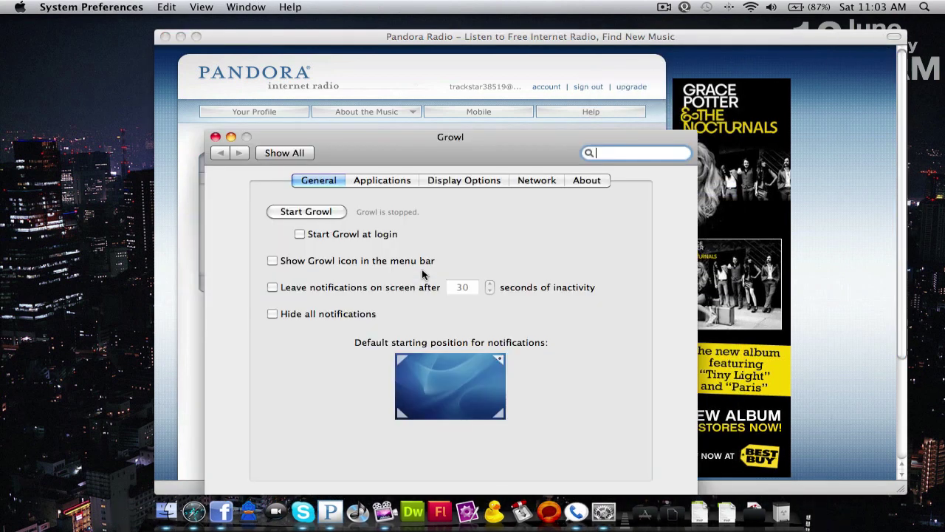
{"action": "left_click", "coordinate": [215, 137]}
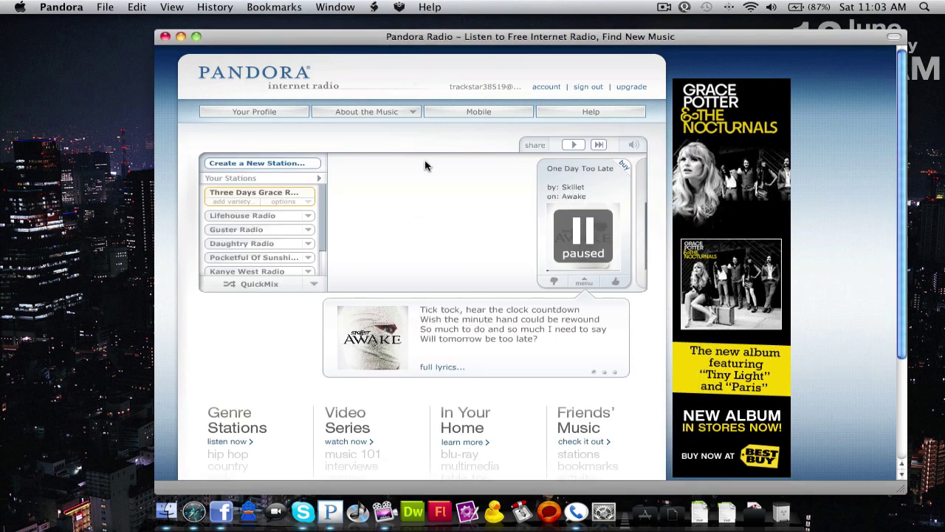
Set Pandora's Appearance window style to Chromeless (None) in Preferences.
{"action": "left_click", "coordinate": [62, 7]}
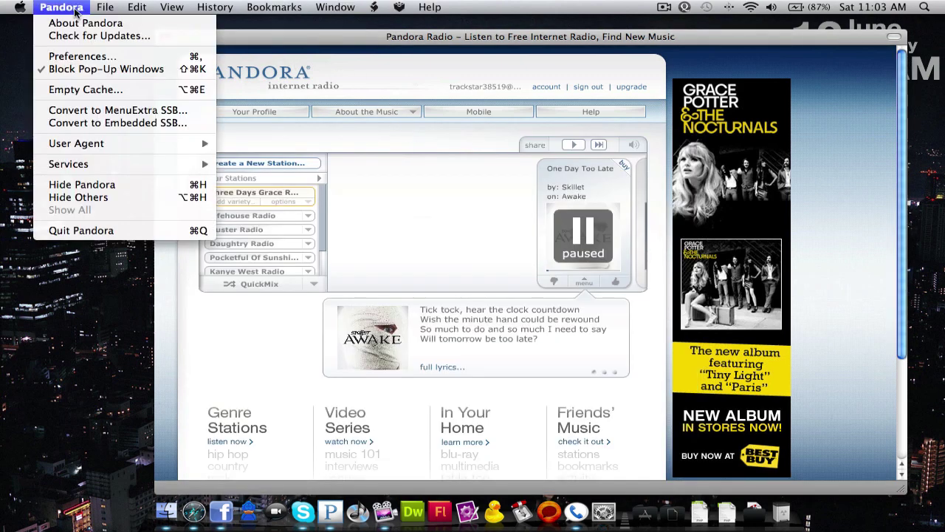
{"action": "left_click_drag", "start_coordinate": [297, 42], "coordinate": [288, 36]}
{"action": "key", "text": "F11"}
{"action": "key", "text": "F11"}
{"action": "left_click", "coordinate": [61, 7]}
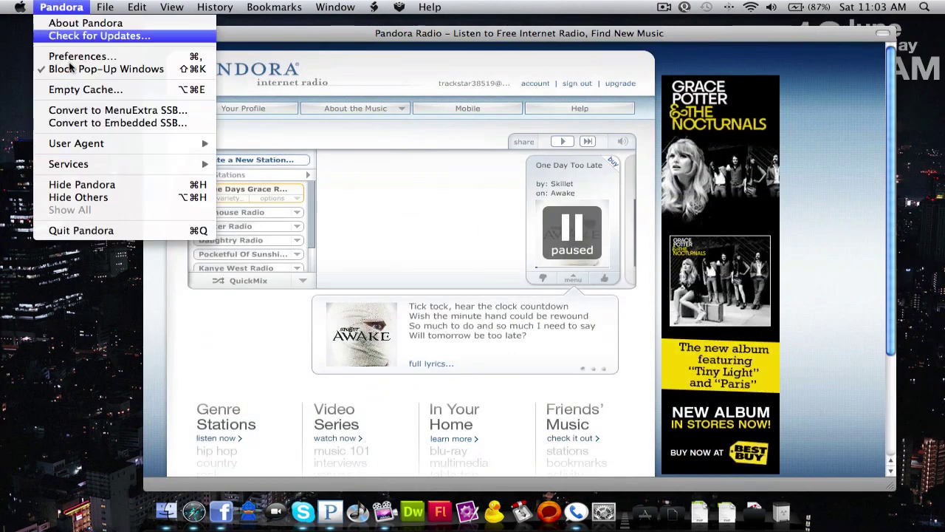
{"action": "left_click", "coordinate": [87, 56]}
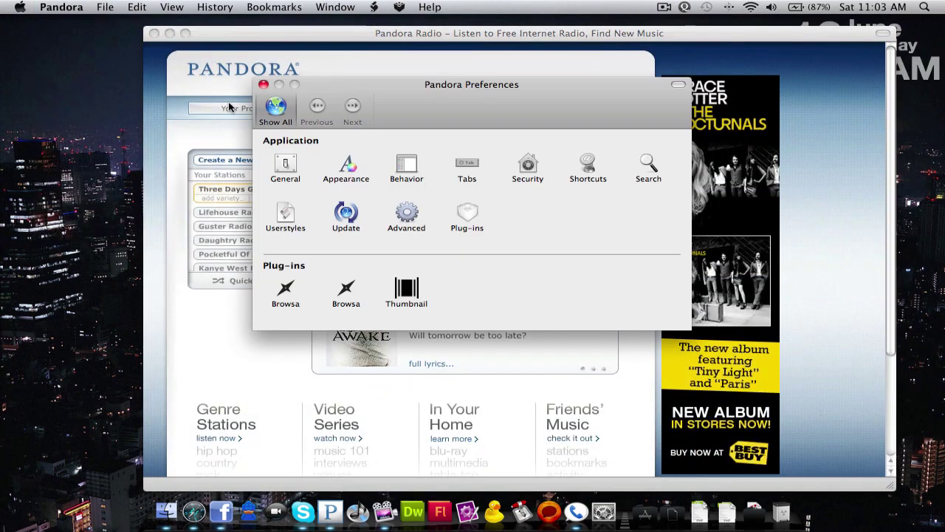
{"action": "left_click", "coordinate": [348, 165]}
{"action": "left_click", "coordinate": [412, 149]}
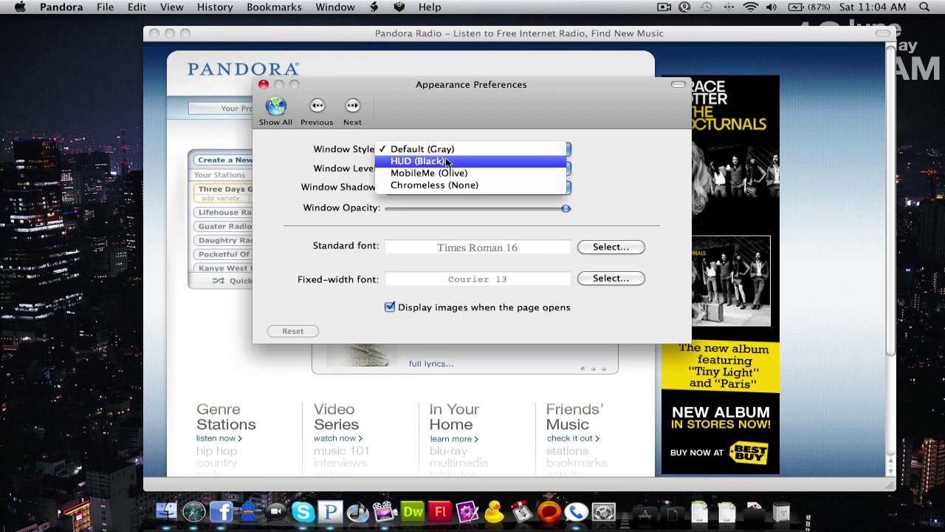
{"action": "left_click", "coordinate": [458, 186]}
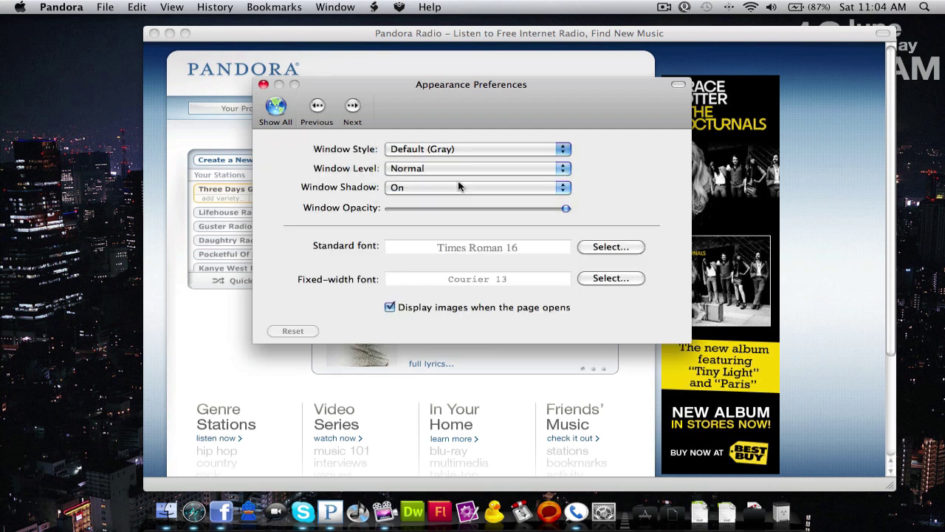
{"action": "left_click", "coordinate": [263, 85]}
Quit and relaunch Pandora to view the frameless window, then quit it again.
{"action": "key", "text": "super+q"}
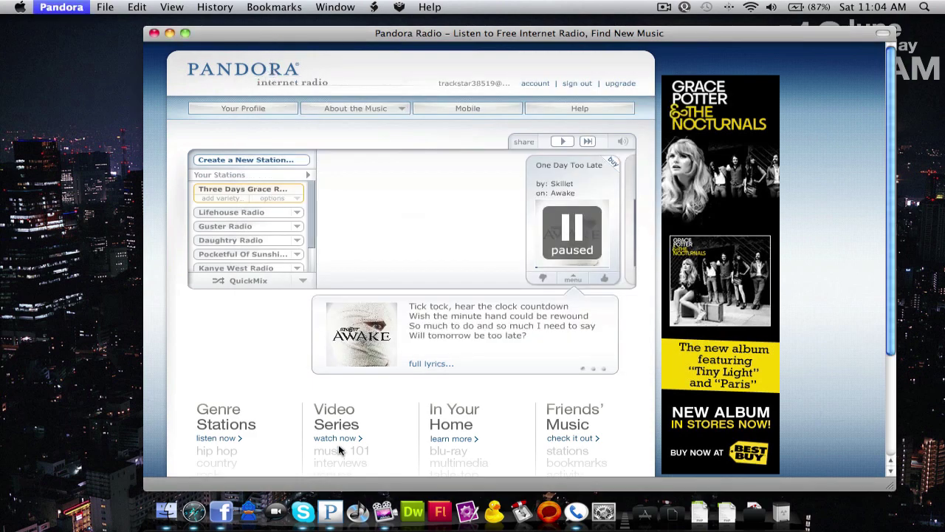
{"action": "left_click", "coordinate": [330, 512]}
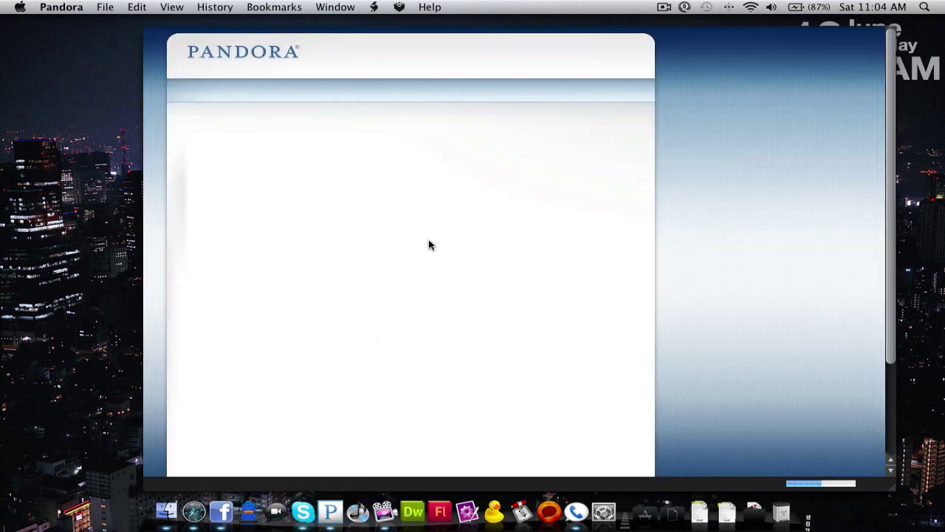
{"action": "left_click_drag", "start_coordinate": [686, 489], "coordinate": [659, 490]}
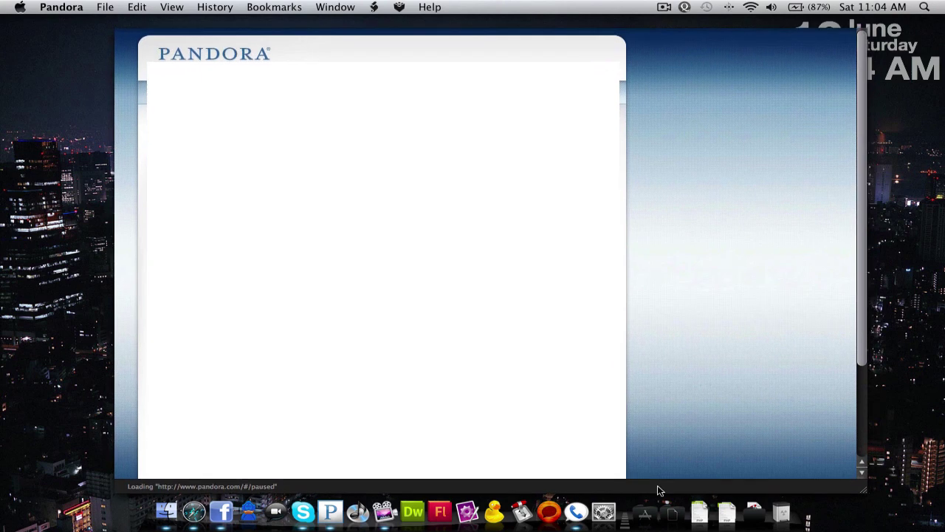
{"action": "scroll", "coordinate": [647, 97], "scroll_direction": "down", "scroll_amount": 3}
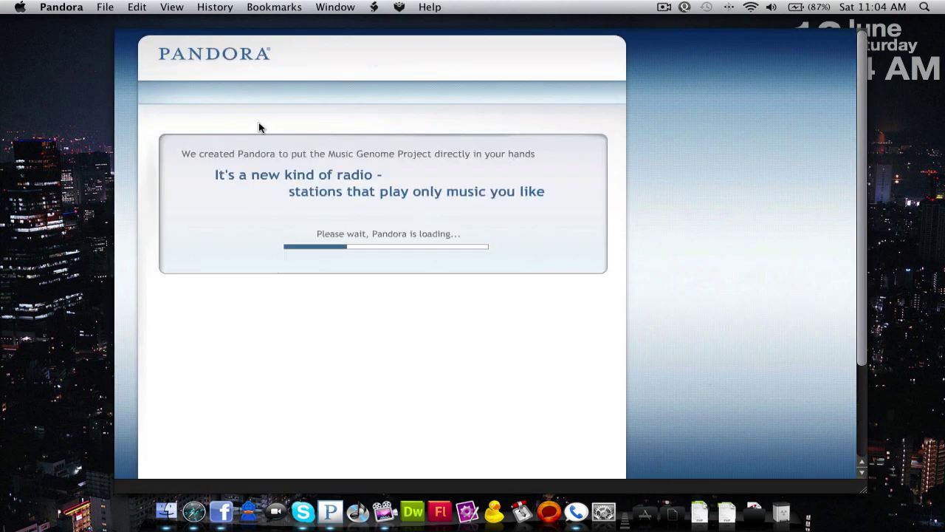
{"action": "key", "text": "super+q"}
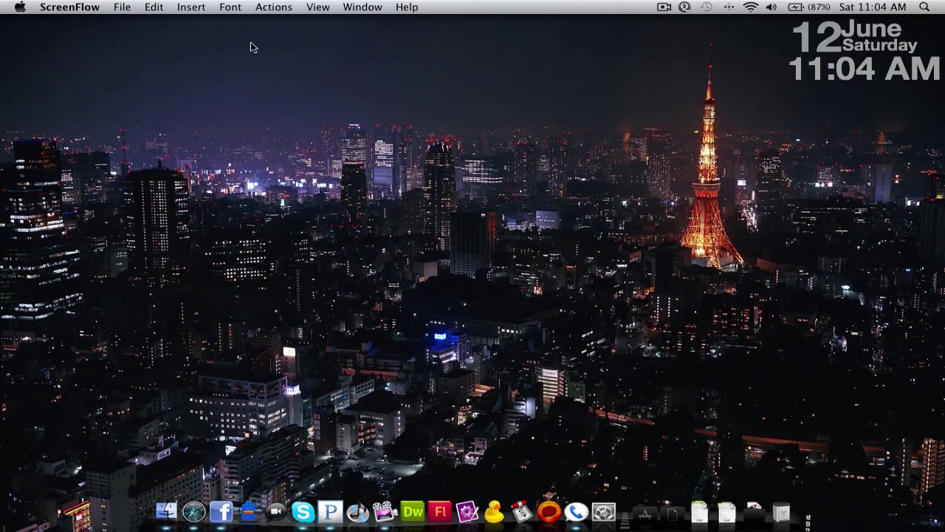
Quit Pandora from its Dock menu and launch Fluid through Quicksilver.
{"action": "right_click", "coordinate": [330, 503]}
{"action": "left_click", "coordinate": [353, 459]}
{"action": "key", "text": "ctrl+space"}
{"action": "type", "text": "fluid"}
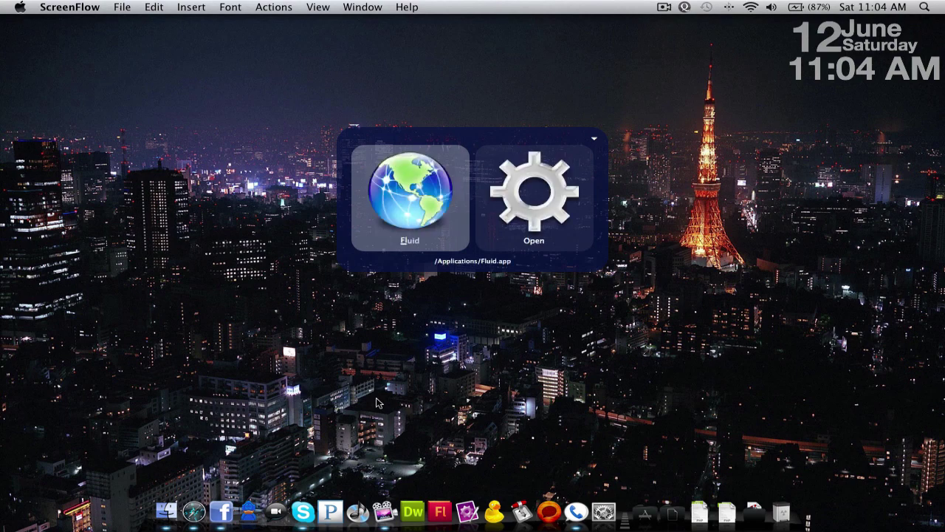
{"action": "key", "text": "Return"}
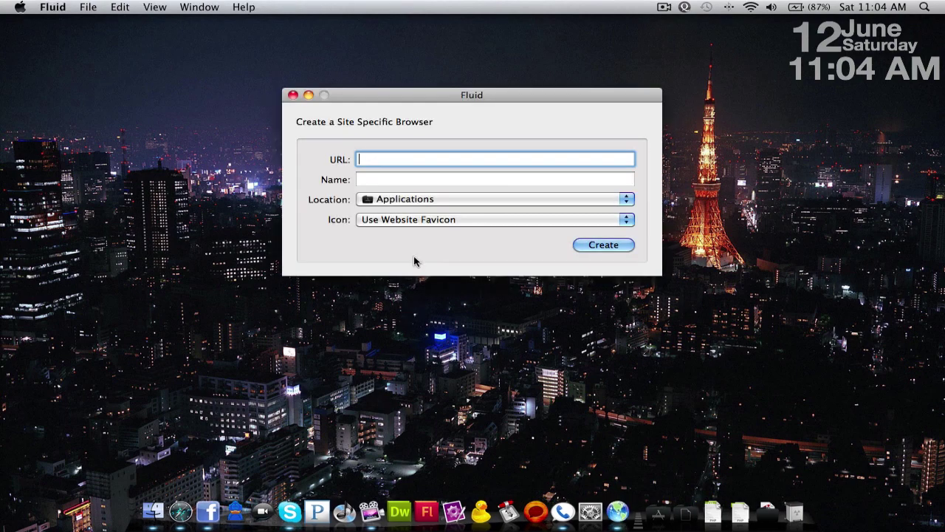
{"action": "type", "text": "www.pandora.com"}
{"action": "left_click", "coordinate": [424, 179]}
{"action": "type", "text": "Pandora1"}
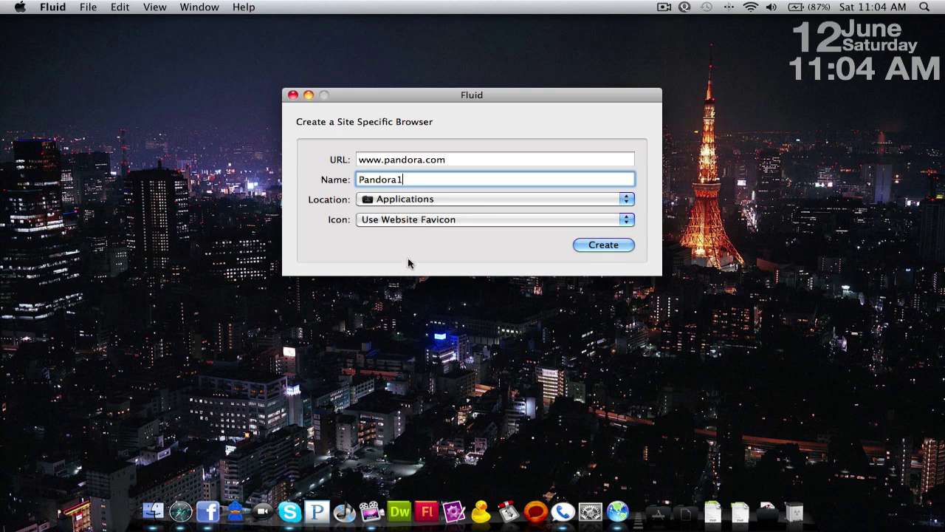
Search Google Images in Safari for 'pandora icon'.
{"action": "left_click", "coordinate": [183, 506]}
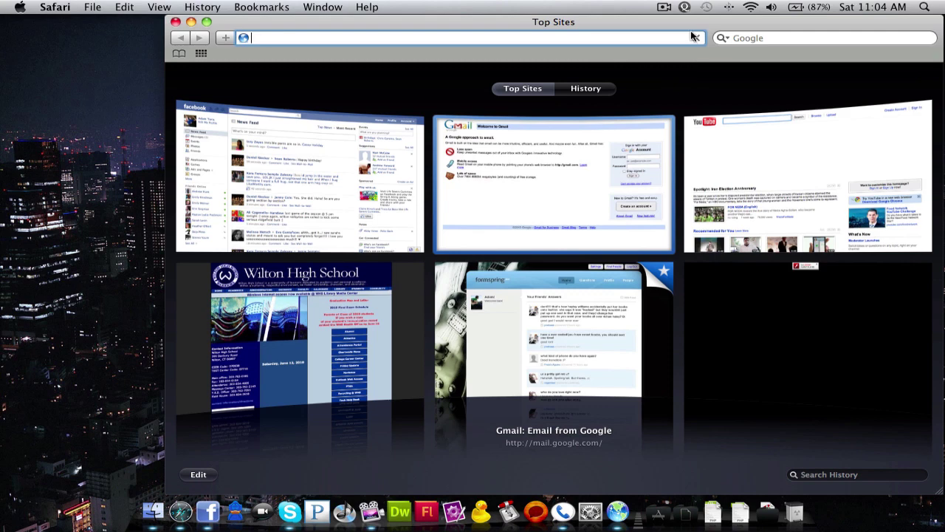
{"action": "left_click", "coordinate": [761, 38]}
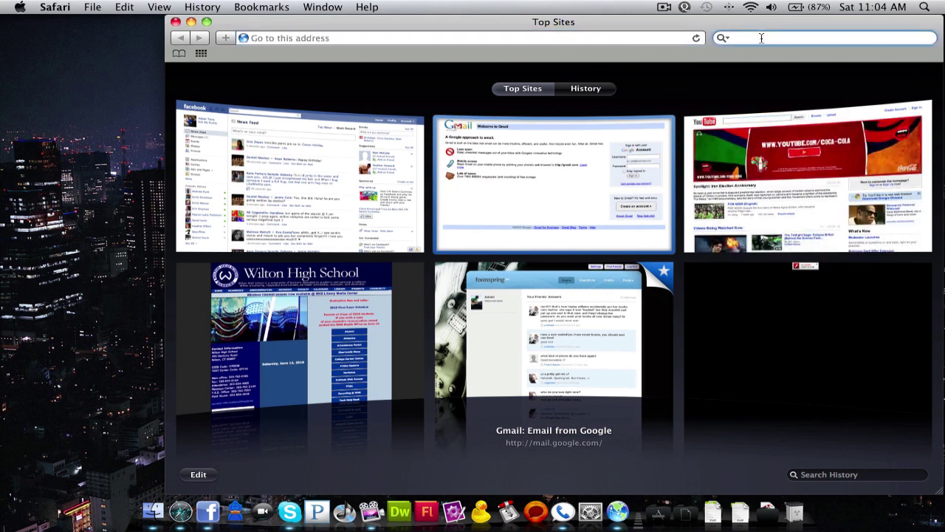
{"action": "type", "text": "pandora"}
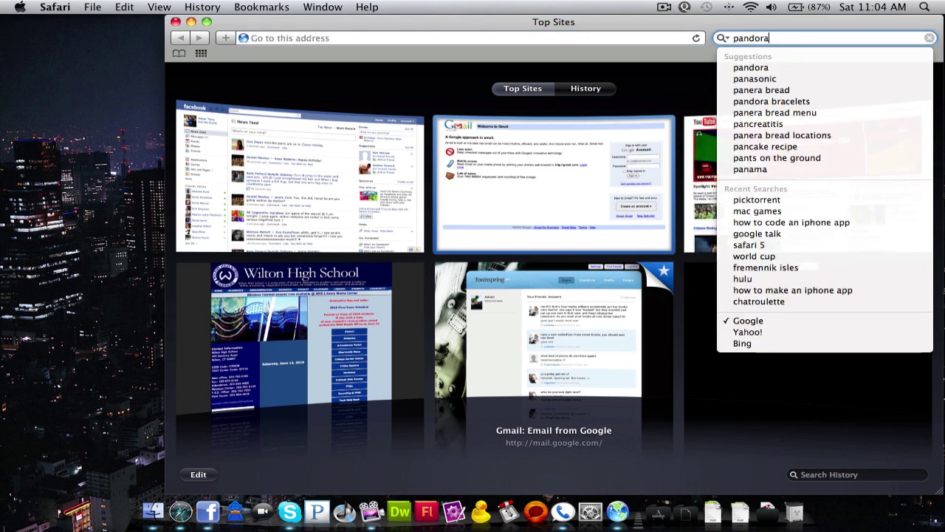
{"action": "type", "text": " icon"}
{"action": "key", "text": "Return"}
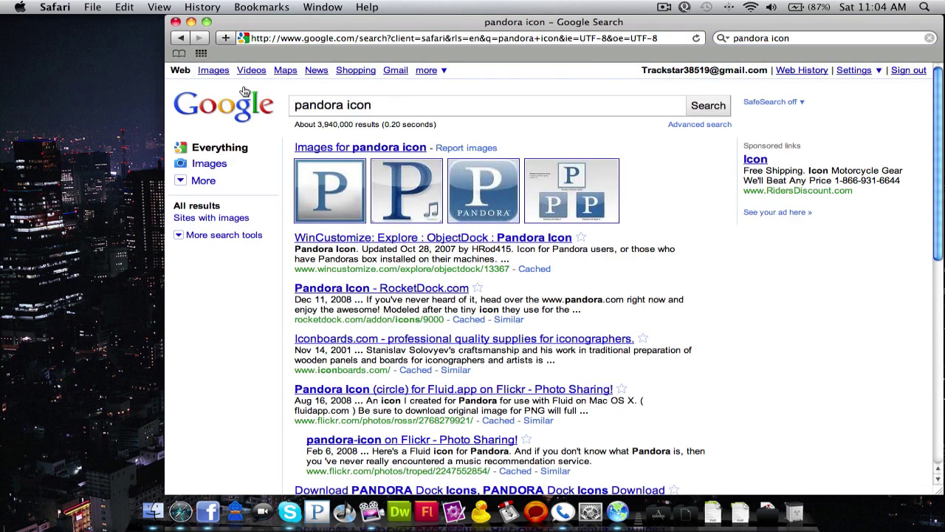
{"action": "left_click", "coordinate": [374, 151]}
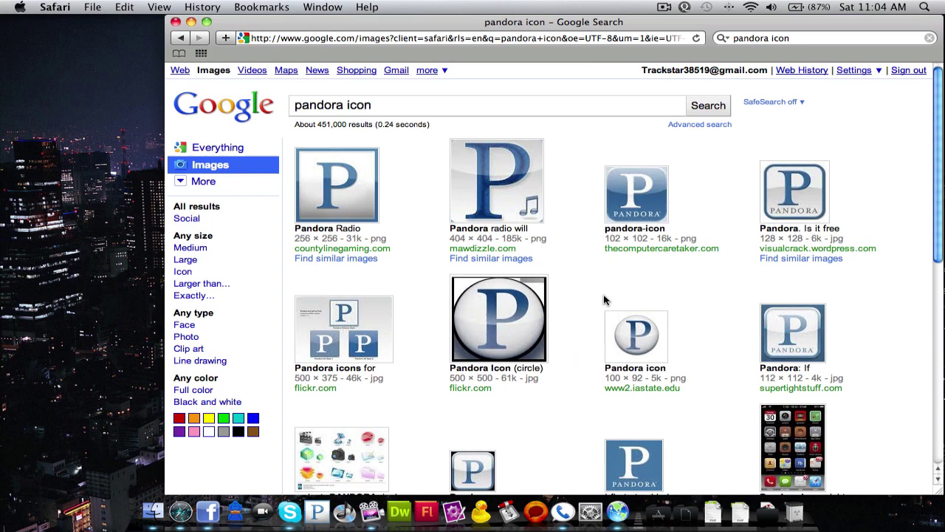
{"action": "scroll", "coordinate": [583, 332], "scroll_direction": "down", "scroll_amount": 3}
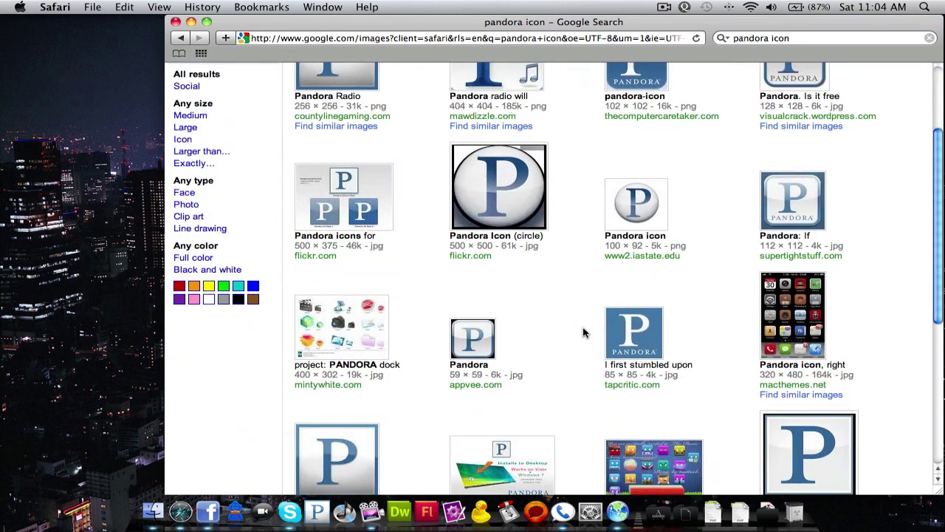
{"action": "scroll", "coordinate": [633, 228], "scroll_direction": "down", "scroll_amount": 5}
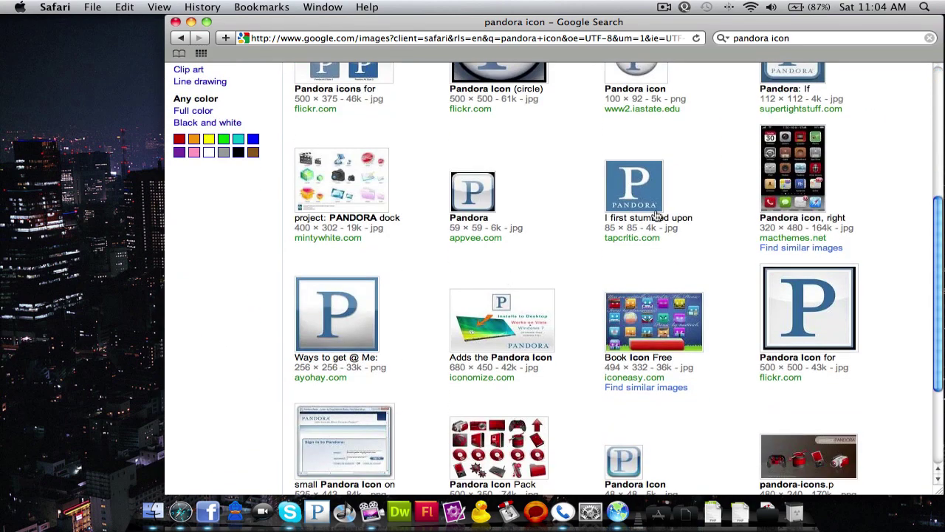
{"action": "scroll", "coordinate": [656, 215], "scroll_direction": "up", "scroll_amount": 4}
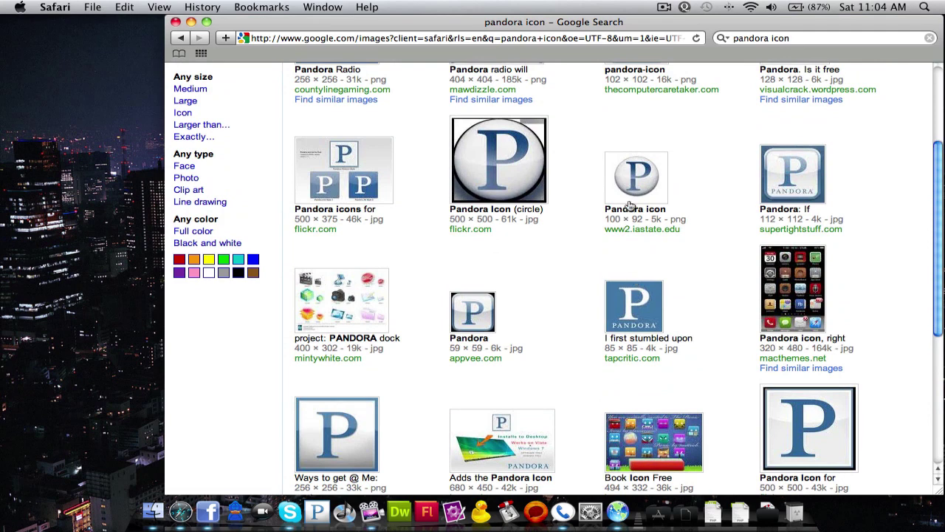
Try dragging the round pandora.png and christopherwink pandora-icon.jpg images to the desktop.
{"action": "left_click", "coordinate": [632, 205]}
{"action": "left_click", "coordinate": [219, 140]}
{"action": "left_click_drag", "start_coordinate": [213, 104], "coordinate": [70, 168]}
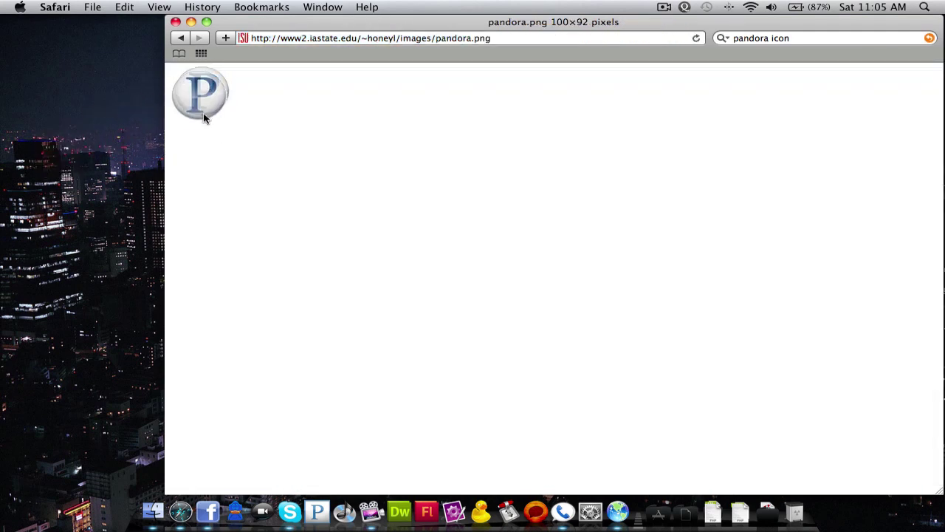
{"action": "key", "text": "super+bracketleft"}
{"action": "key", "text": "super+bracketleft"}
{"action": "scroll", "coordinate": [428, 205], "scroll_direction": "down", "scroll_amount": 5}
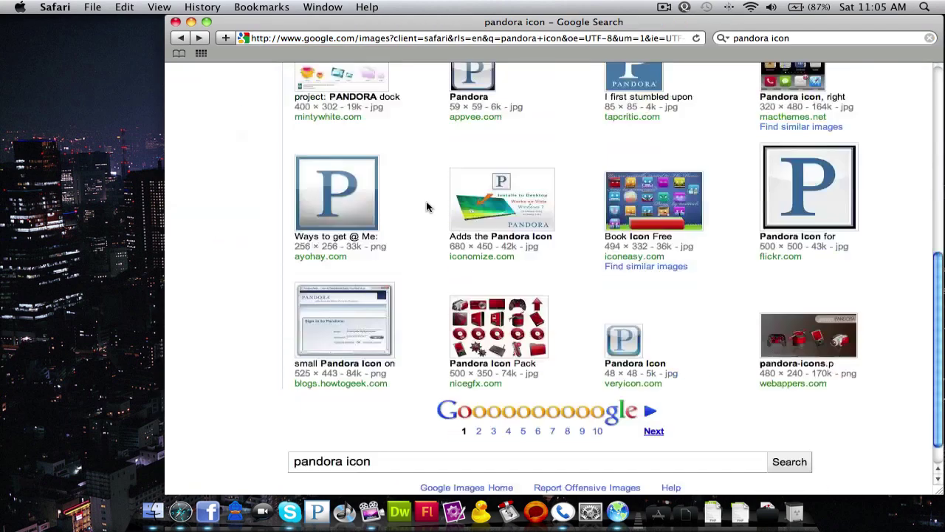
{"action": "left_click", "coordinate": [654, 398]}
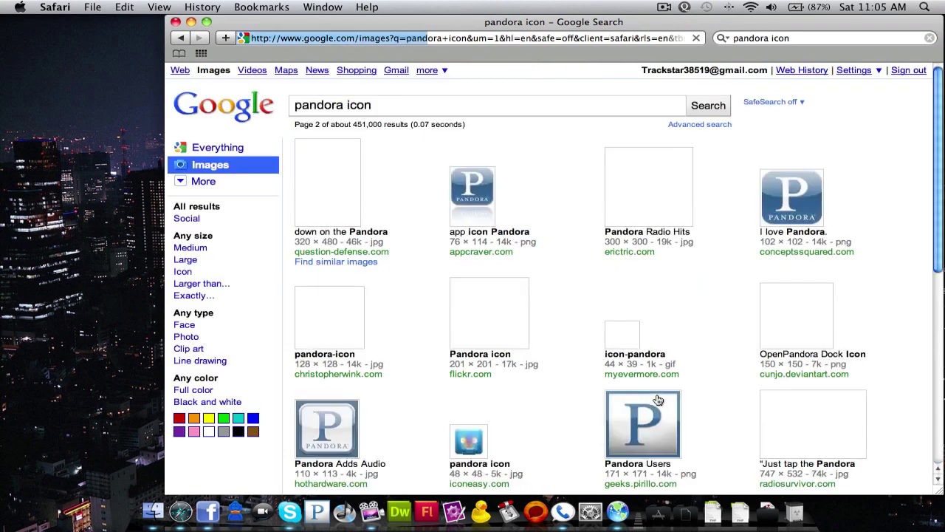
{"action": "left_click", "coordinate": [345, 310]}
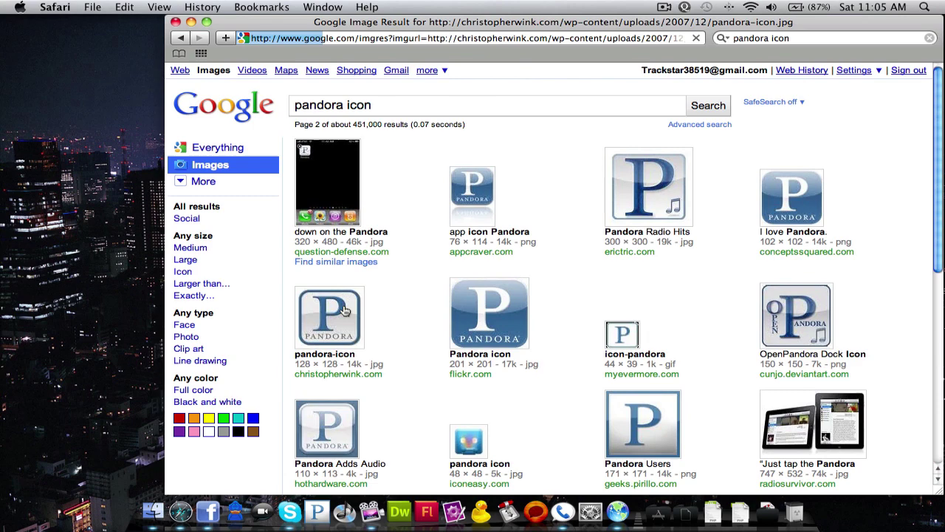
{"action": "left_click", "coordinate": [226, 124]}
{"action": "left_click_drag", "start_coordinate": [226, 124], "coordinate": [85, 169]}
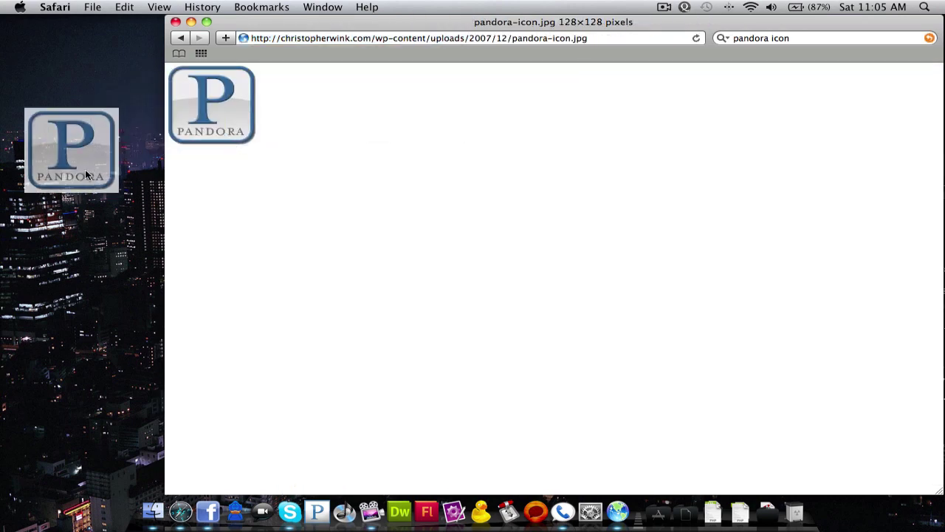
{"action": "key", "text": "super+bracketleft"}
Preview the full-size I love Pandora and Pandora Radio Hits images.
{"action": "scroll", "coordinate": [369, 359], "scroll_direction": "down", "scroll_amount": 2}
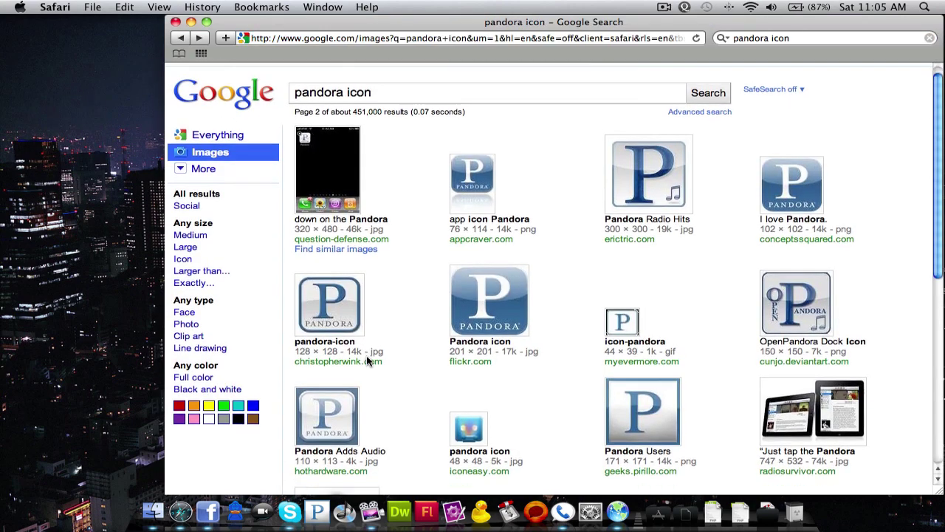
{"action": "left_click", "coordinate": [797, 183]}
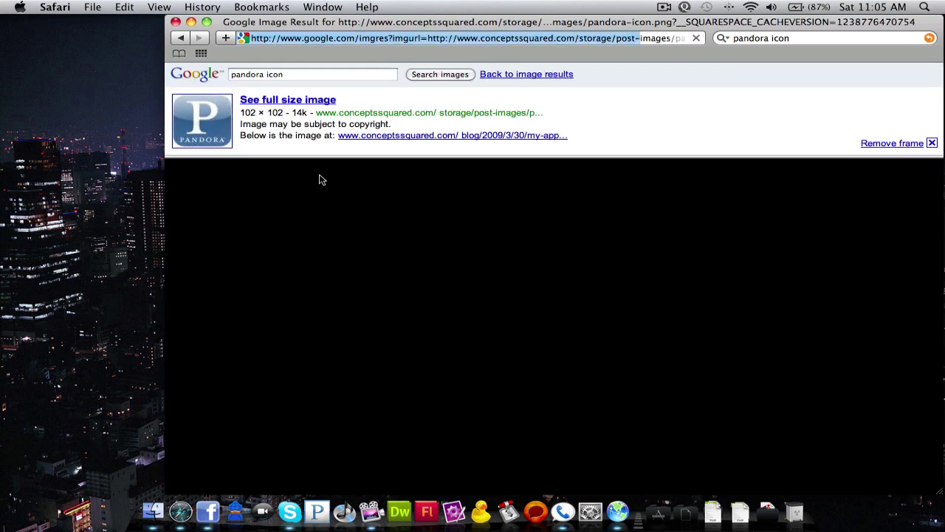
{"action": "left_click", "coordinate": [230, 125]}
{"action": "key", "text": "super+bracketleft"}
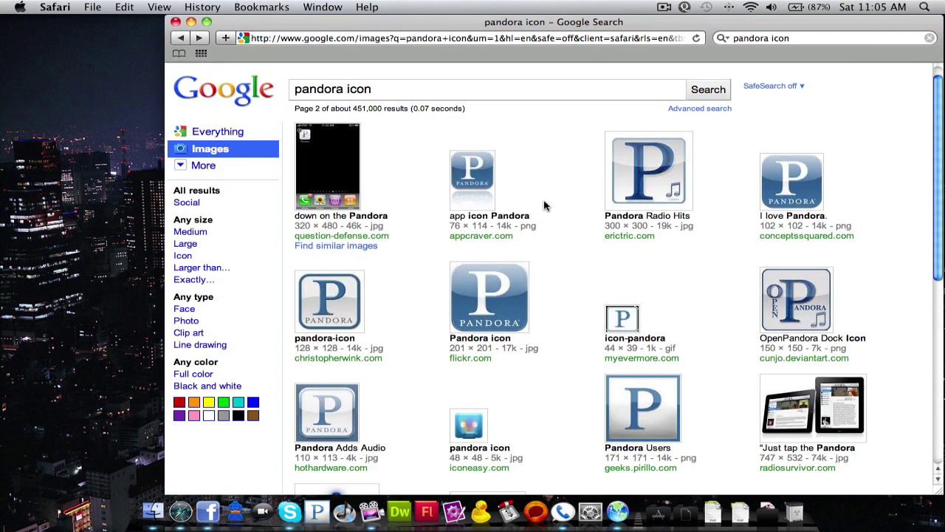
{"action": "left_click", "coordinate": [660, 186]}
{"action": "left_click", "coordinate": [229, 135]}
{"action": "left_click_drag", "start_coordinate": [228, 148], "coordinate": [228, 192]}
{"action": "key", "text": "super+bracketleft"}
{"action": "key", "text": "super+bracketleft"}
Save the full-size PandoraIcon.png image onto the desktop.
{"action": "scroll", "coordinate": [427, 176], "scroll_direction": "up", "scroll_amount": 2}
{"action": "scroll", "coordinate": [427, 176], "scroll_direction": "up", "scroll_amount": 8}
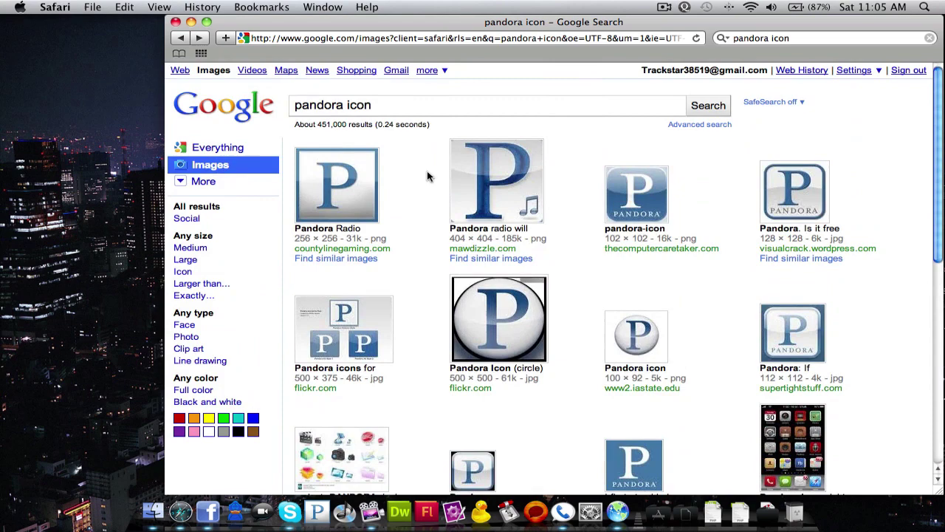
{"action": "left_click", "coordinate": [362, 183]}
{"action": "left_click", "coordinate": [222, 122]}
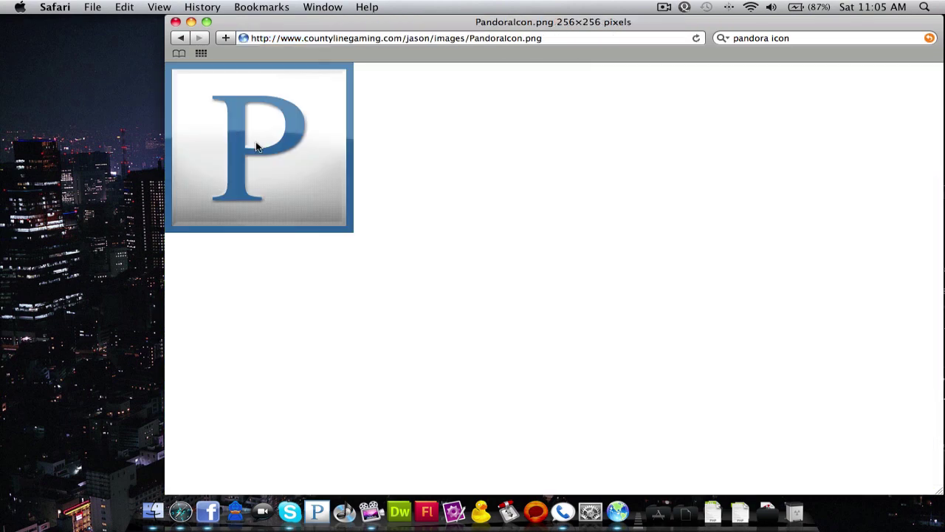
{"action": "left_click_drag", "start_coordinate": [249, 131], "coordinate": [78, 170]}
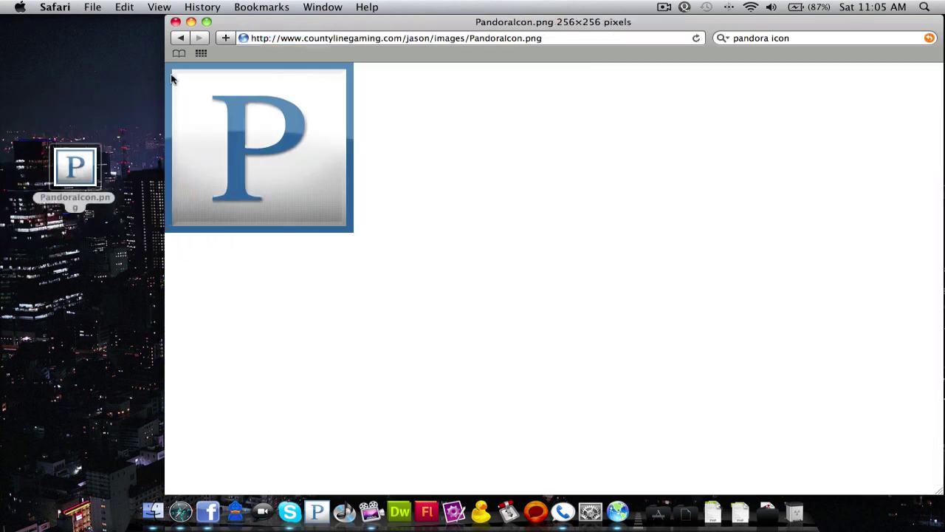
Close the image window and choose a custom icon file in the Fluid form.
{"action": "left_click", "coordinate": [175, 21]}
{"action": "left_click", "coordinate": [449, 219]}
{"action": "left_click", "coordinate": [441, 237]}
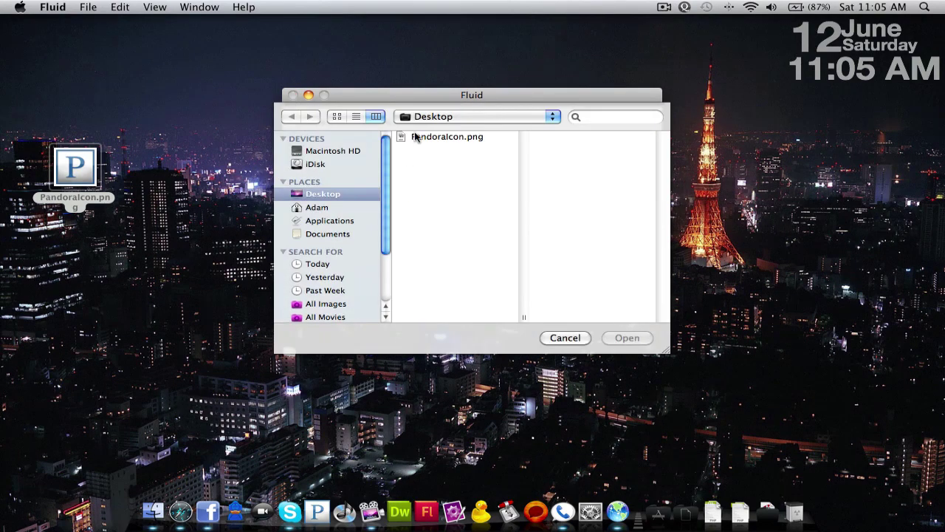
Pick PandoraIcon.png as the icon, create Pandora1, and launch it.
{"action": "double_click", "coordinate": [416, 137]}
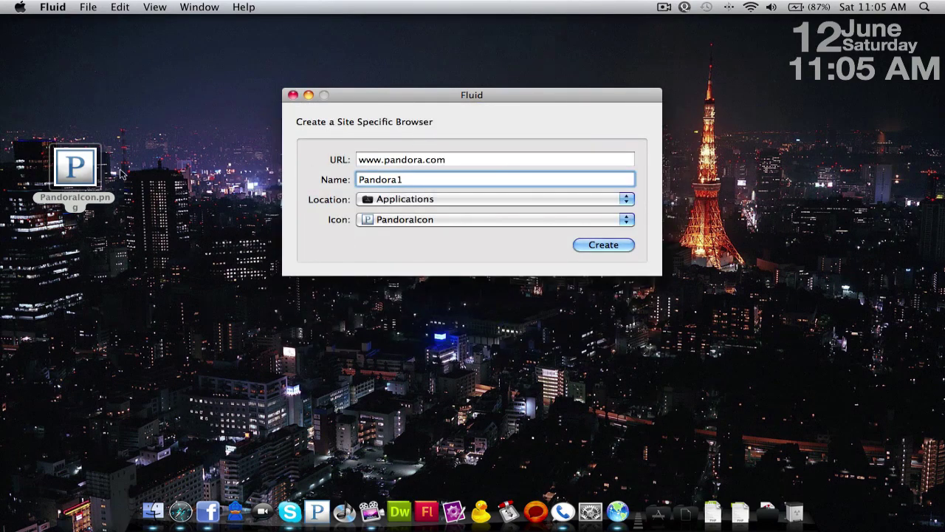
{"action": "left_click", "coordinate": [97, 180]}
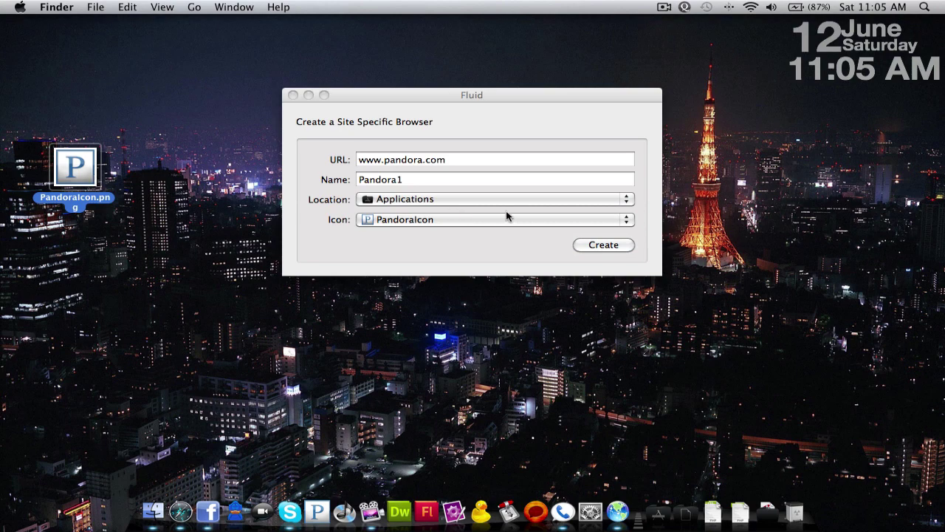
{"action": "left_click", "coordinate": [618, 249]}
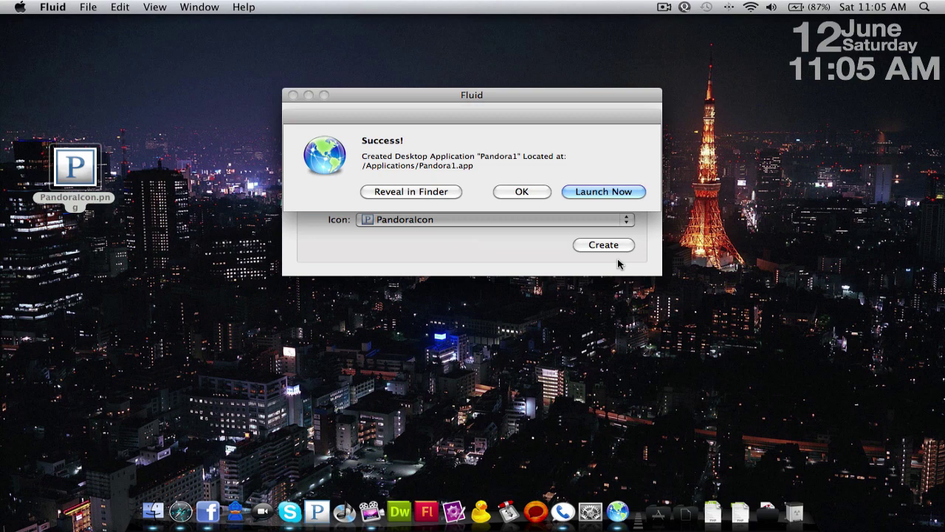
{"action": "left_click", "coordinate": [610, 193]}
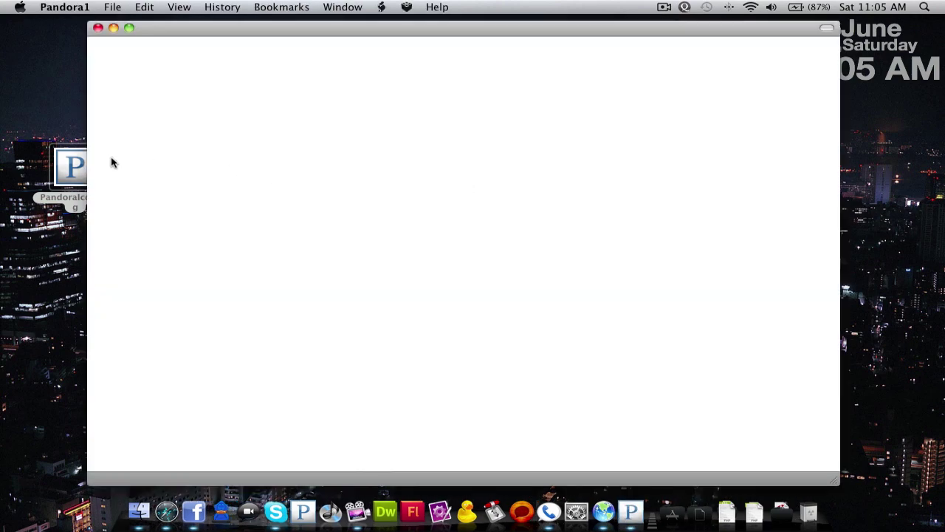
Bring the Pandora1 window to the front and open its userscripts menu.
{"action": "left_click", "coordinate": [68, 177]}
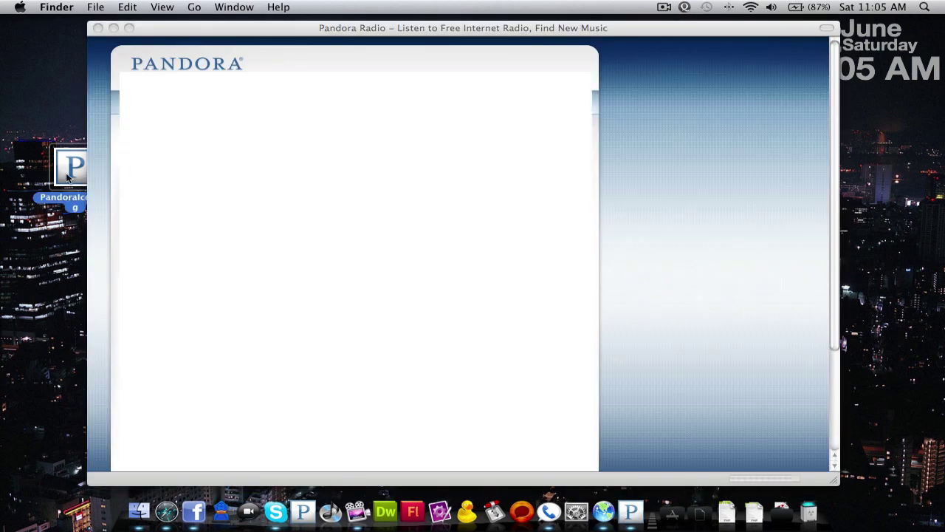
{"action": "left_click_drag", "start_coordinate": [68, 177], "coordinate": [302, 71]}
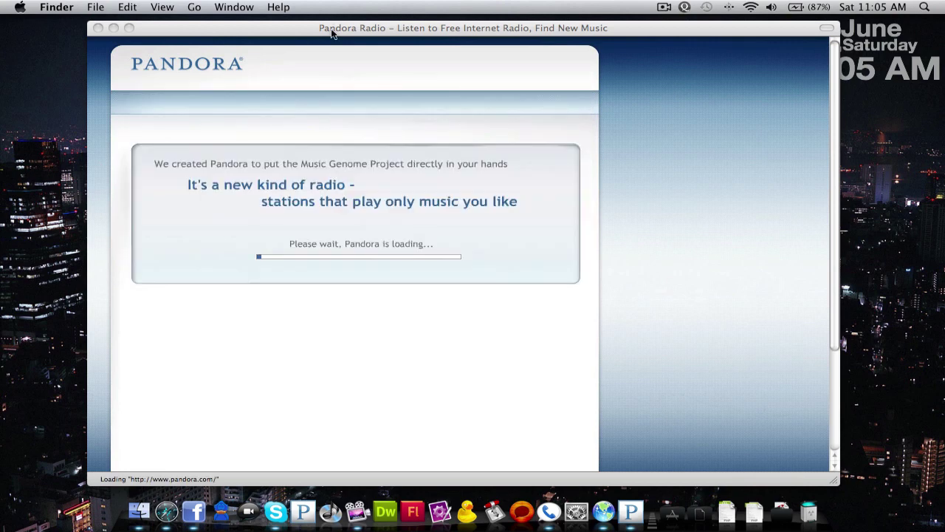
{"action": "left_click", "coordinate": [234, 7]}
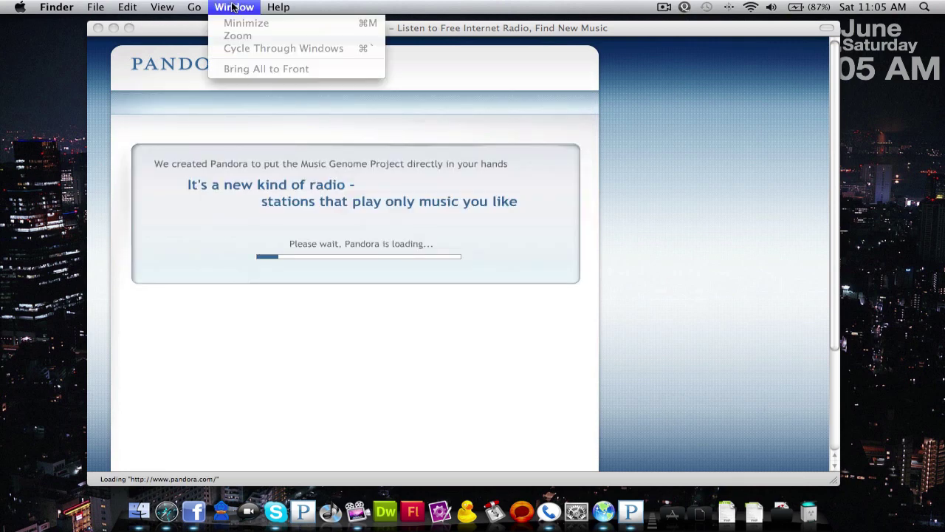
{"action": "left_click", "coordinate": [224, 119]}
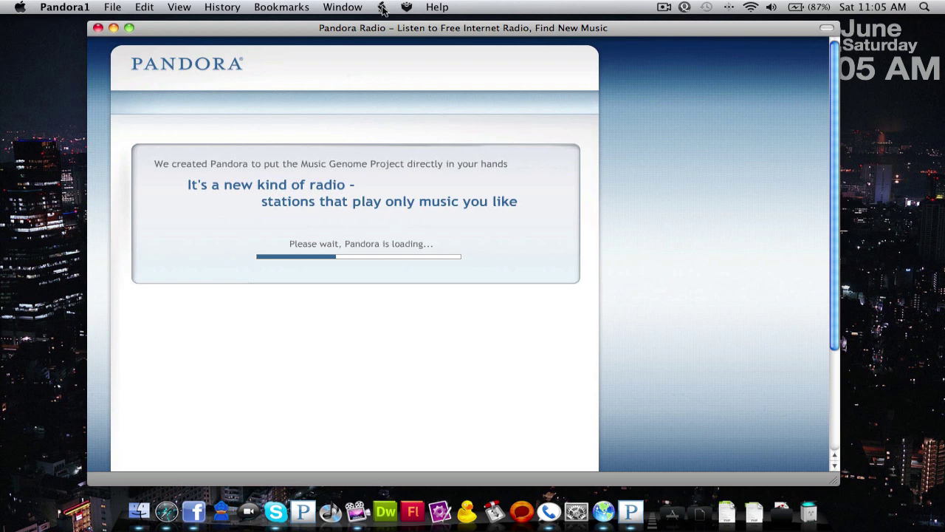
{"action": "left_click", "coordinate": [382, 8]}
{"action": "left_click", "coordinate": [382, 8]}
{"action": "left_click", "coordinate": [382, 7]}
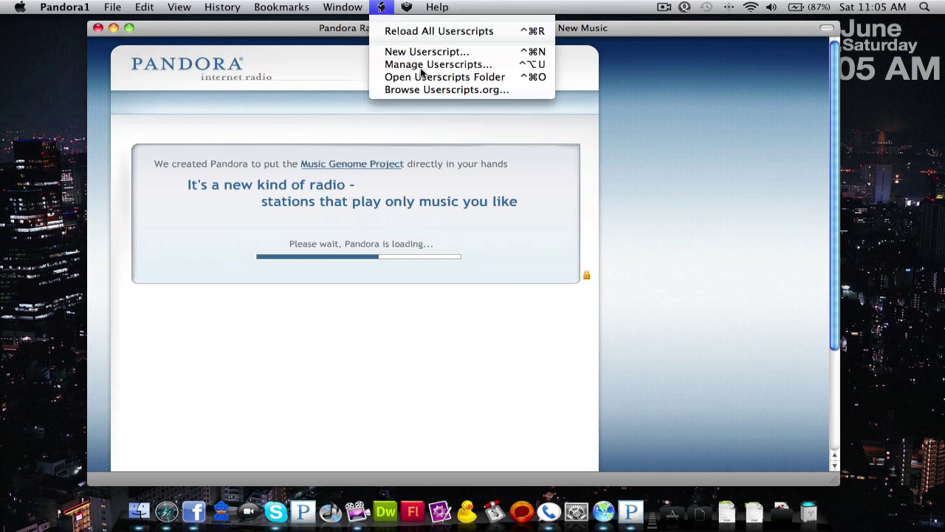
Search Userscripts.org for 'pandora' scripts.
{"action": "left_click", "coordinate": [424, 91]}
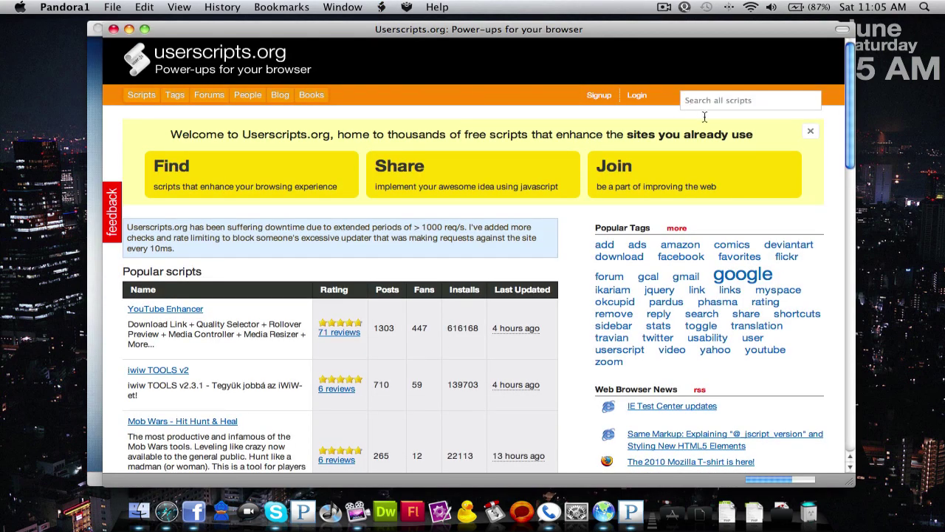
{"action": "left_click", "coordinate": [729, 102]}
{"action": "type", "text": "pandora fluid"}
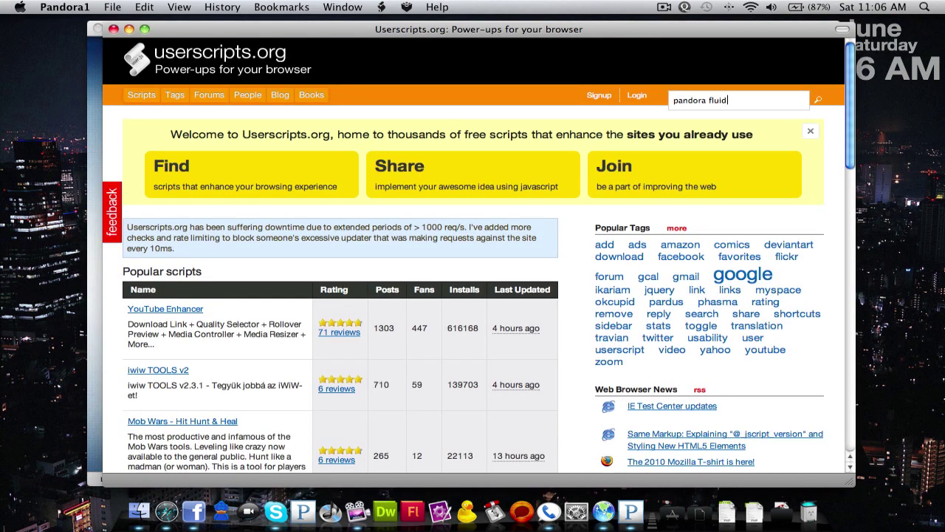
{"action": "key", "text": "Return"}
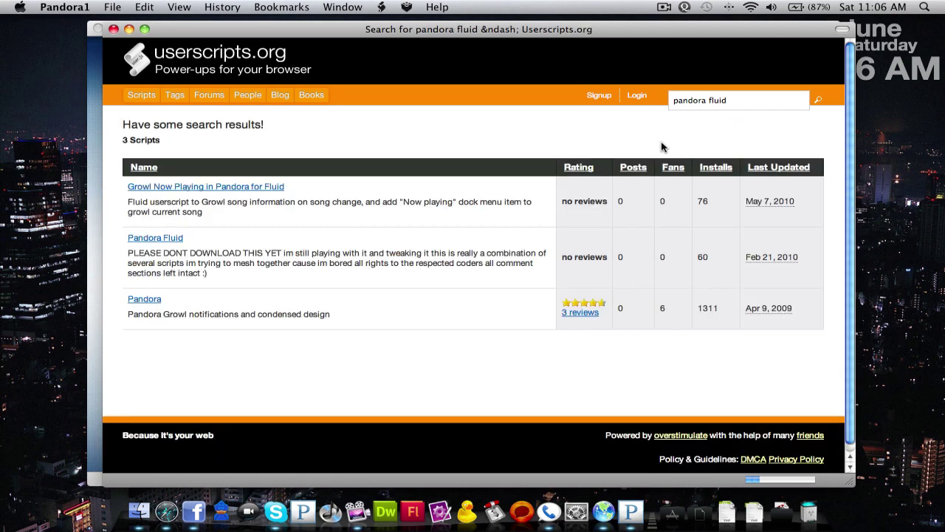
Pause the playing song and close the Pandora Radio window.
{"action": "left_click", "coordinate": [93, 310]}
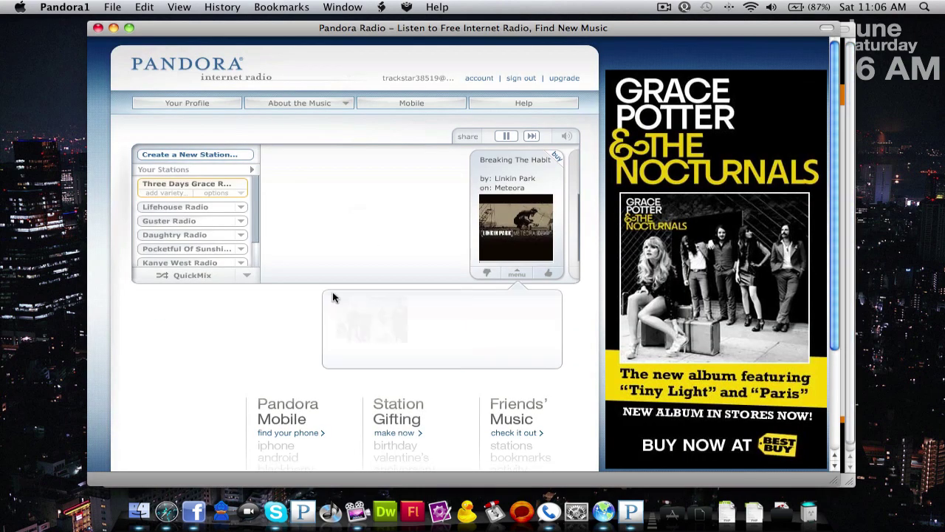
{"action": "left_click", "coordinate": [505, 139]}
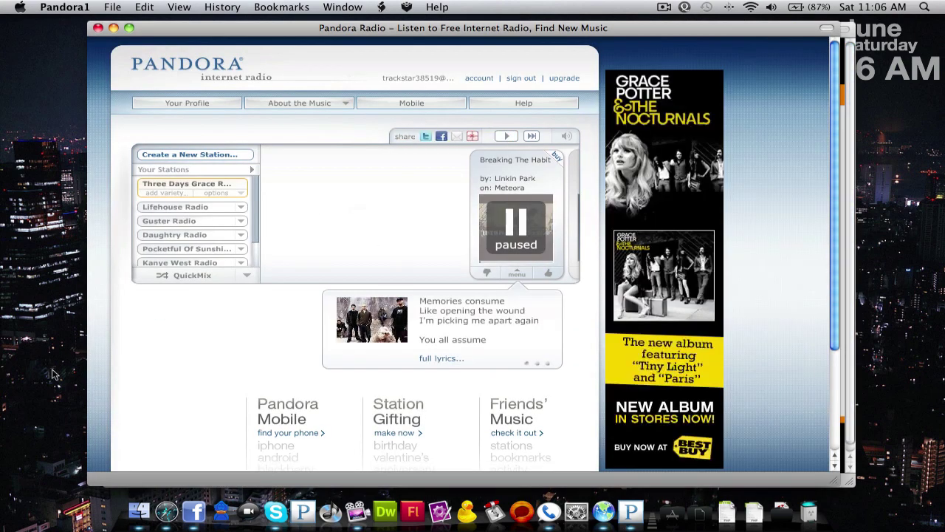
{"action": "left_click", "coordinate": [98, 28]}
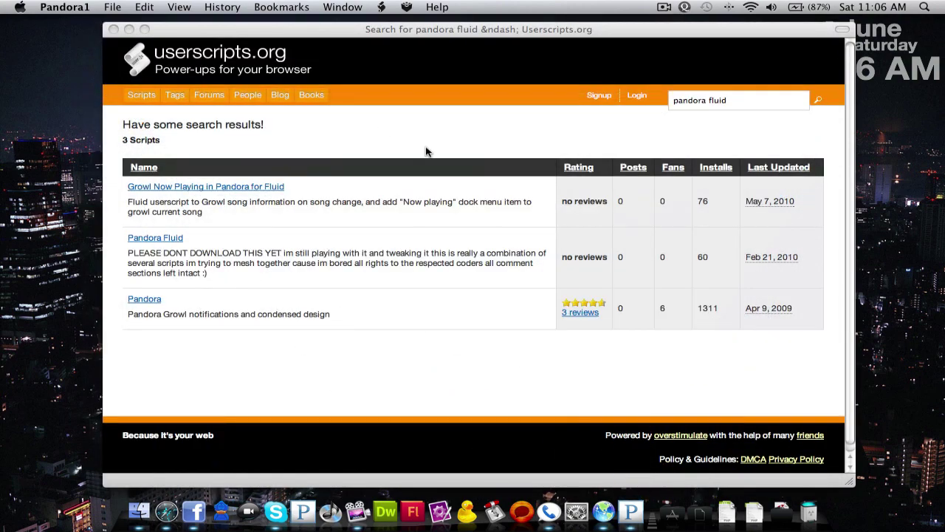
Install the Growl Now Playing in Pandora for Fluid script and reload all userscripts.
{"action": "left_click", "coordinate": [264, 189]}
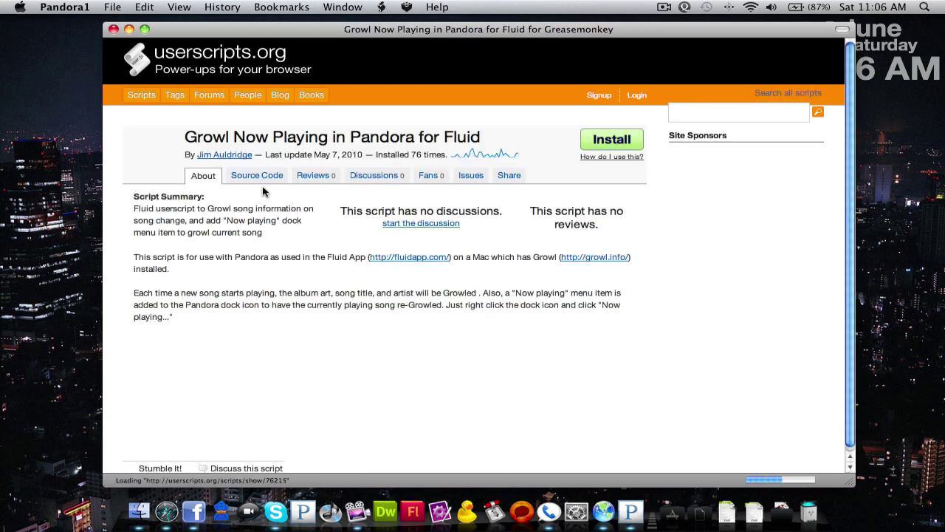
{"action": "left_click", "coordinate": [633, 140]}
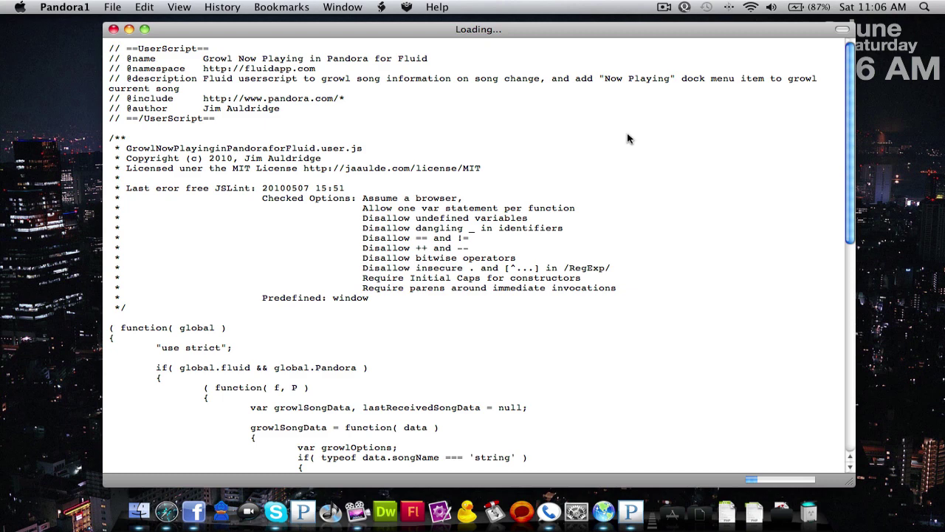
{"action": "left_click", "coordinate": [582, 115]}
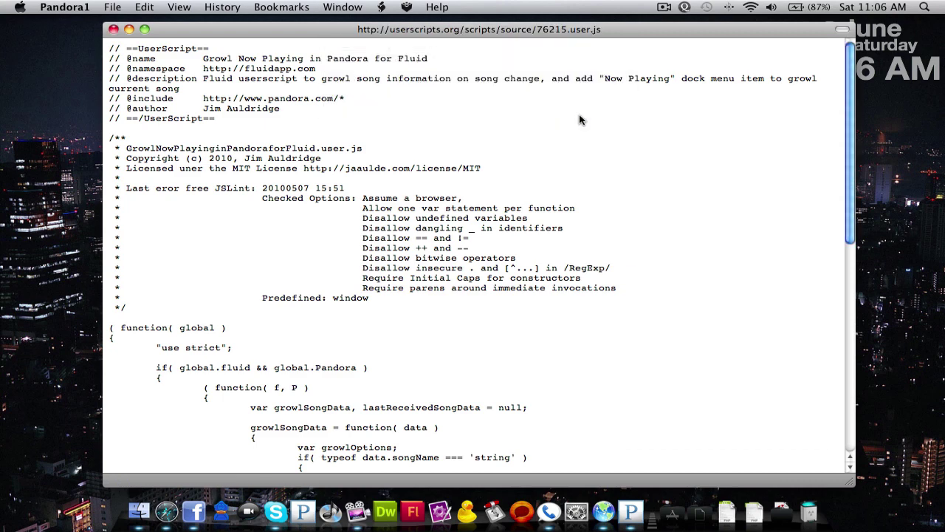
{"action": "left_click", "coordinate": [382, 7]}
{"action": "left_click", "coordinate": [423, 43]}
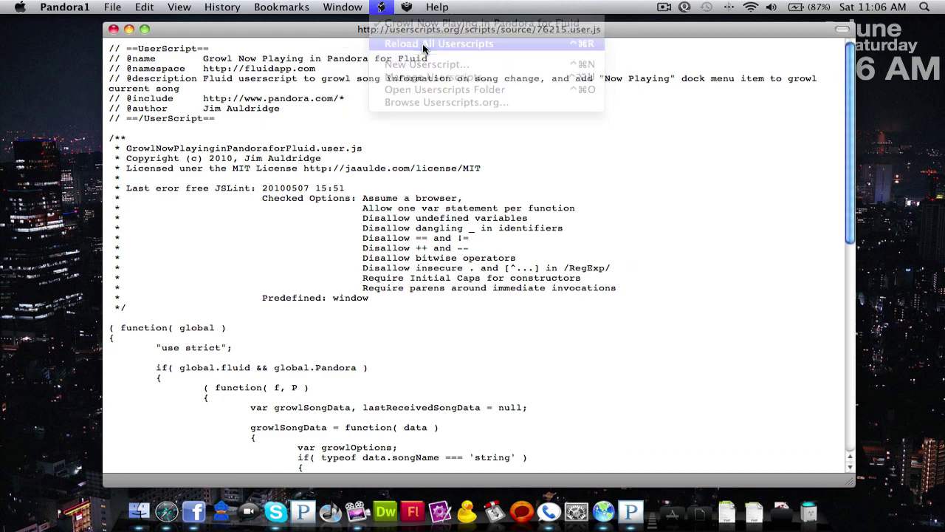
Close the script source window and quit Fluid.
{"action": "left_click", "coordinate": [113, 29]}
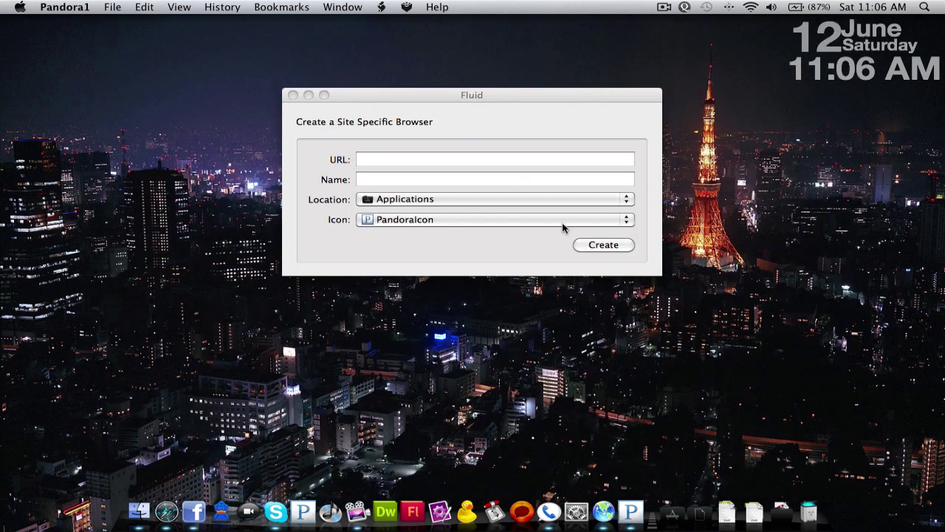
{"action": "left_click", "coordinate": [348, 98]}
{"action": "key", "text": "super+q"}
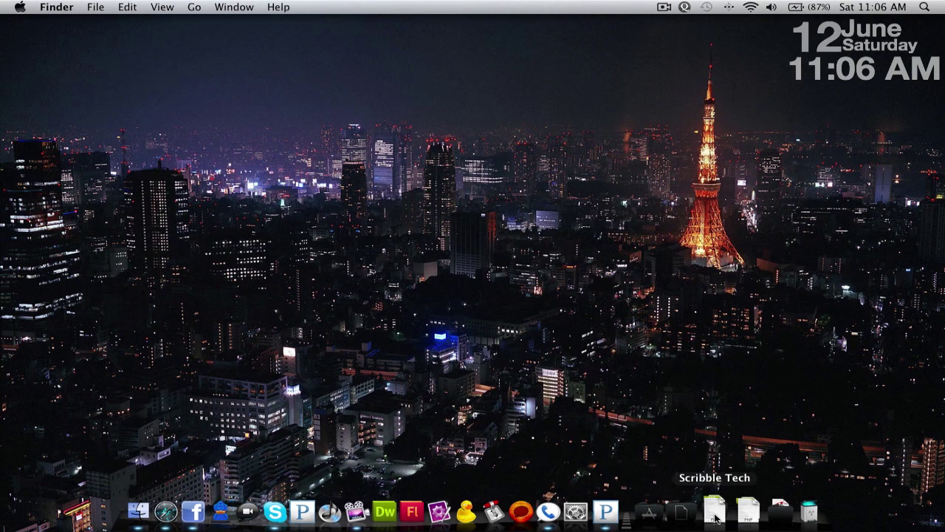
Reopen Pandora1, resume then re-pause the music, and quit Pandora1.
{"action": "left_click", "coordinate": [616, 507]}
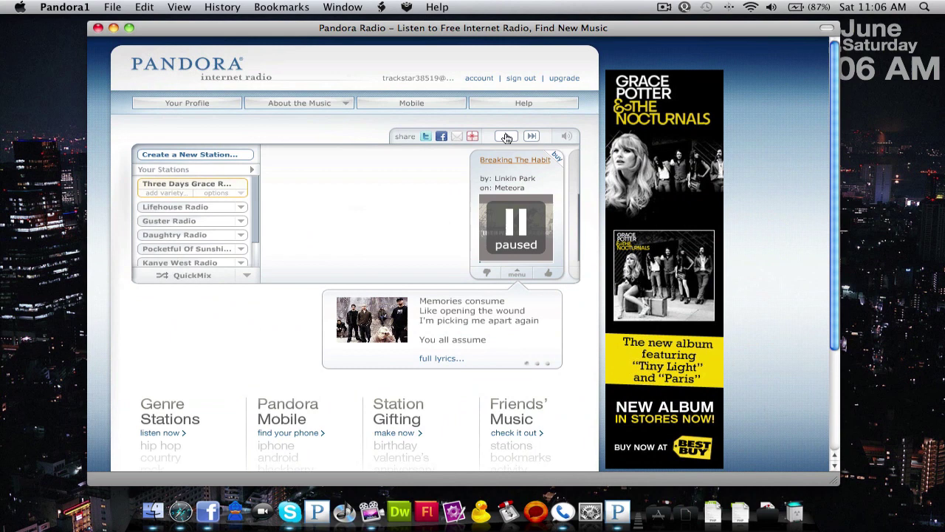
{"action": "left_click", "coordinate": [507, 136]}
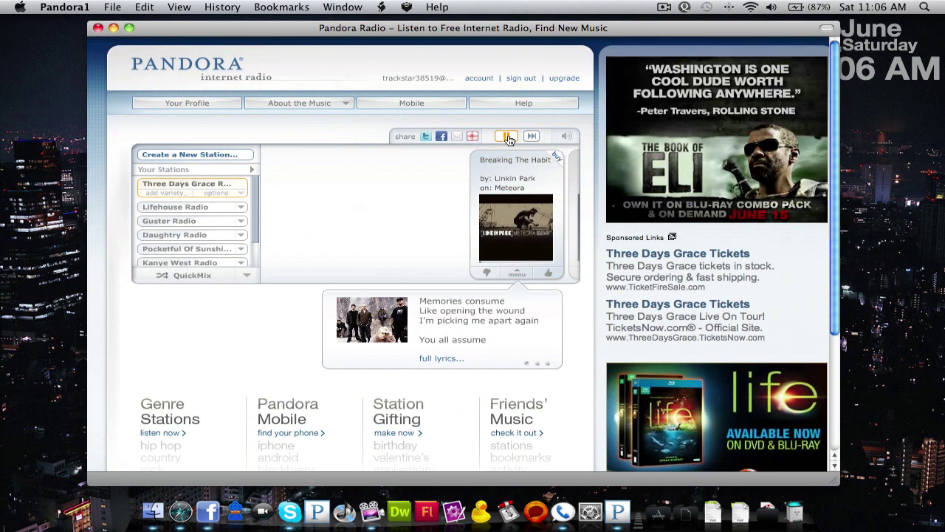
{"action": "left_click", "coordinate": [507, 136]}
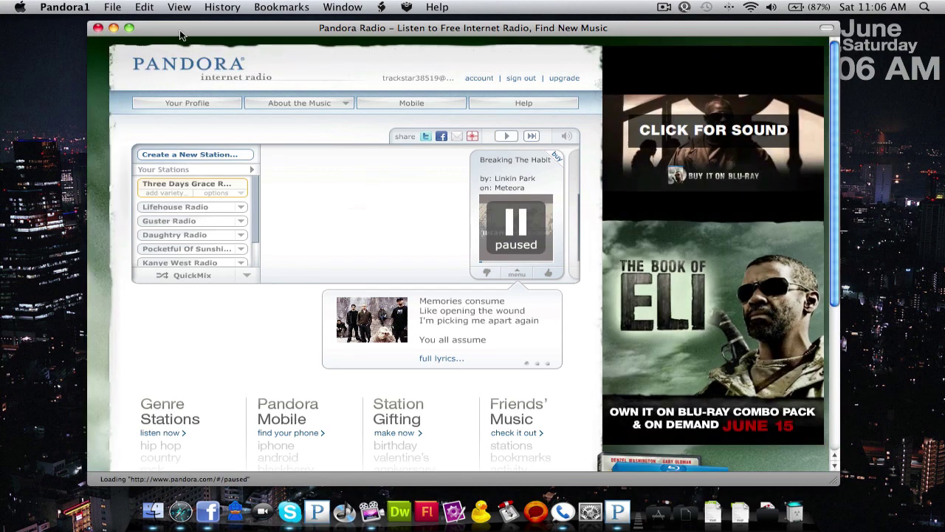
{"action": "key", "text": "super+q"}
Launch Pandora1 from the Dock's Applications stack after trying Quicksilver.
{"action": "key", "text": "ctrl+space"}
{"action": "type", "text": "f"}
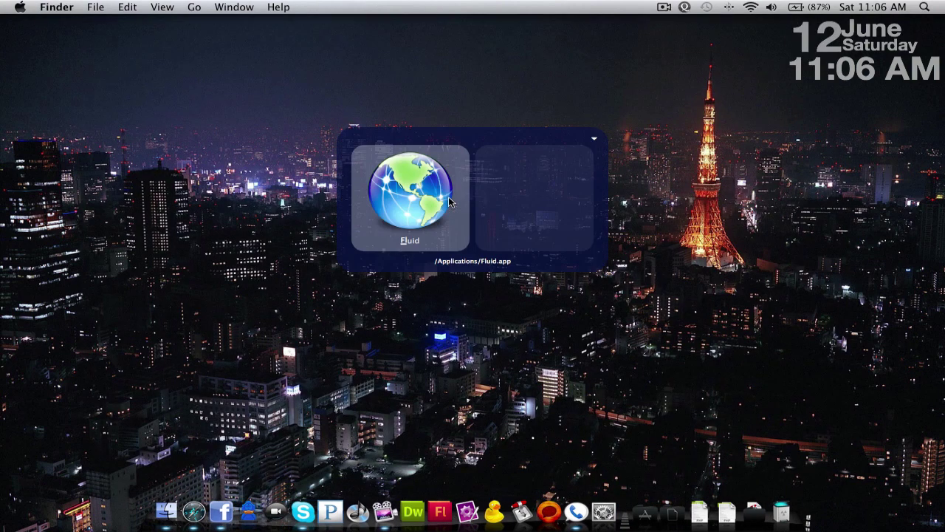
{"action": "type", "text": "p"}
{"action": "key", "text": "Down"}
{"action": "key", "text": "Down"}
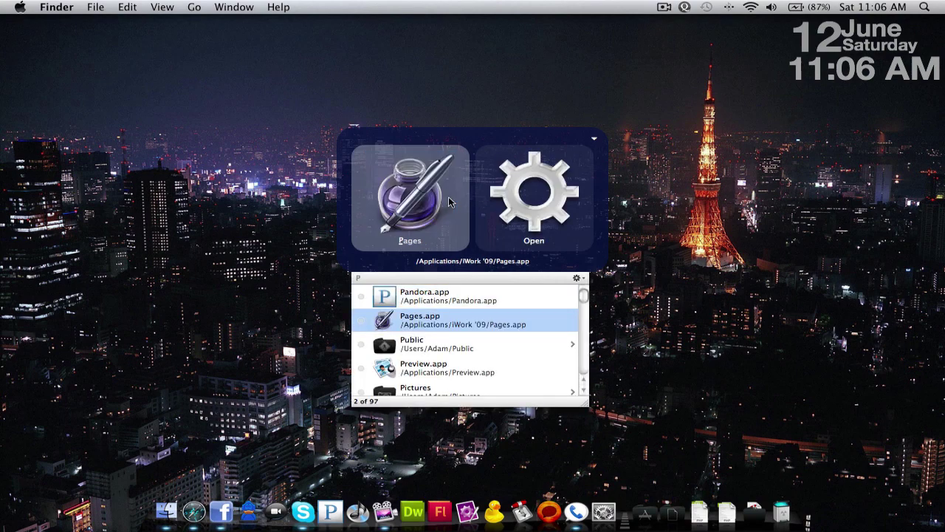
{"action": "key", "text": "Up"}
{"action": "key", "text": "Escape"}
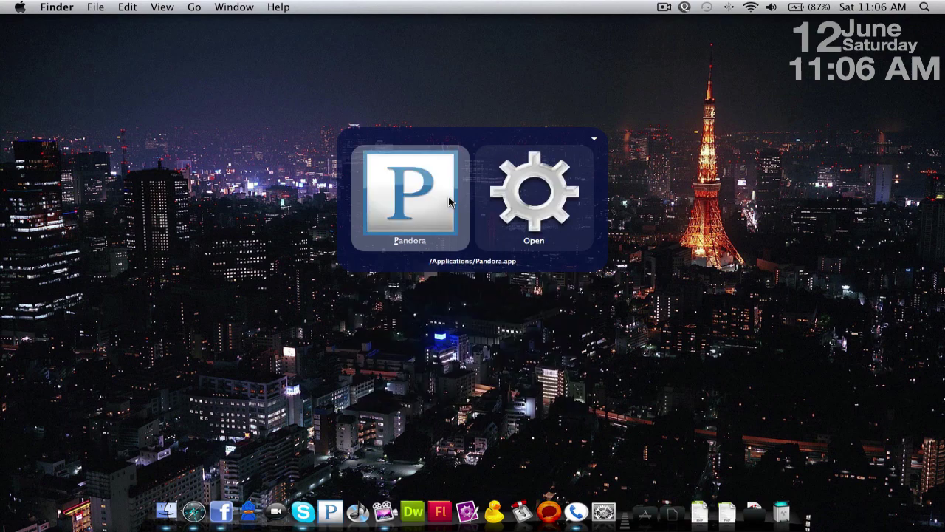
{"action": "key", "text": "Return"}
{"action": "left_click", "coordinate": [644, 512]}
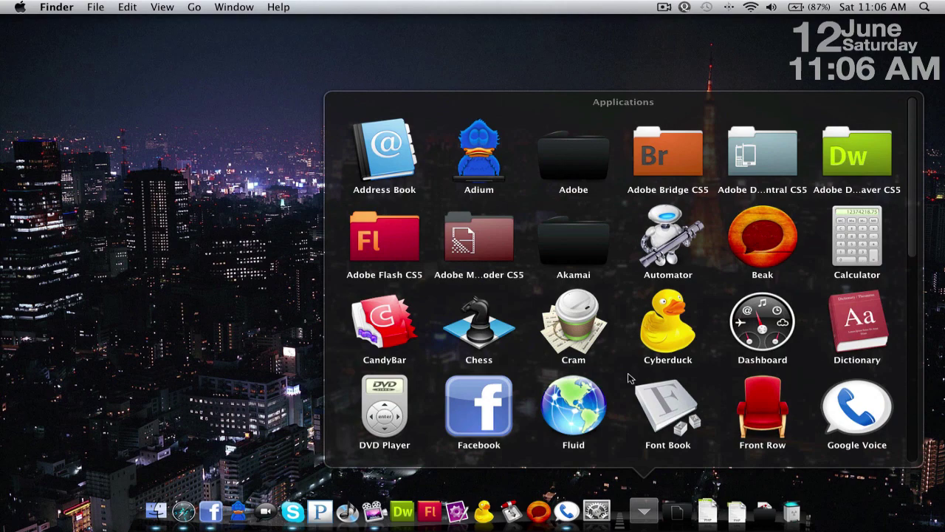
{"action": "scroll", "coordinate": [620, 332], "scroll_direction": "down", "scroll_amount": 3}
{"action": "scroll", "coordinate": [620, 333], "scroll_direction": "down", "scroll_amount": 5}
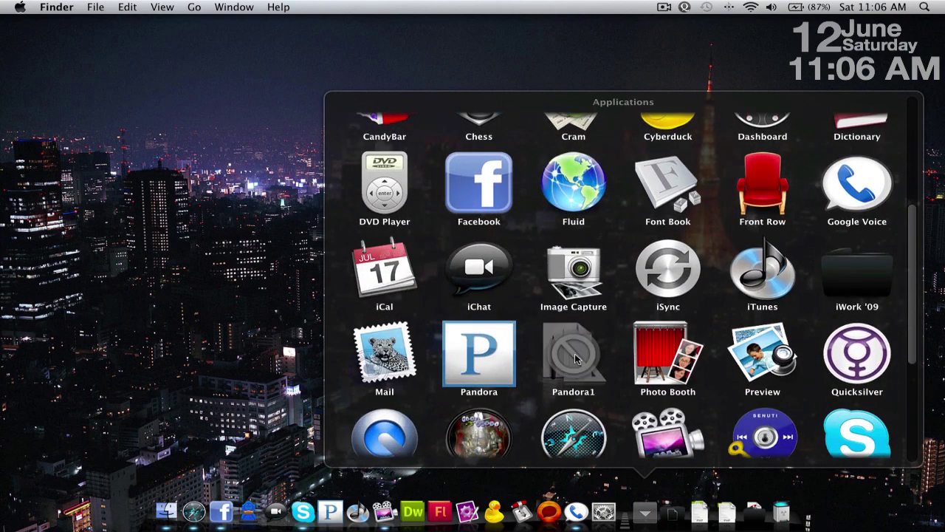
{"action": "left_click", "coordinate": [575, 353]}
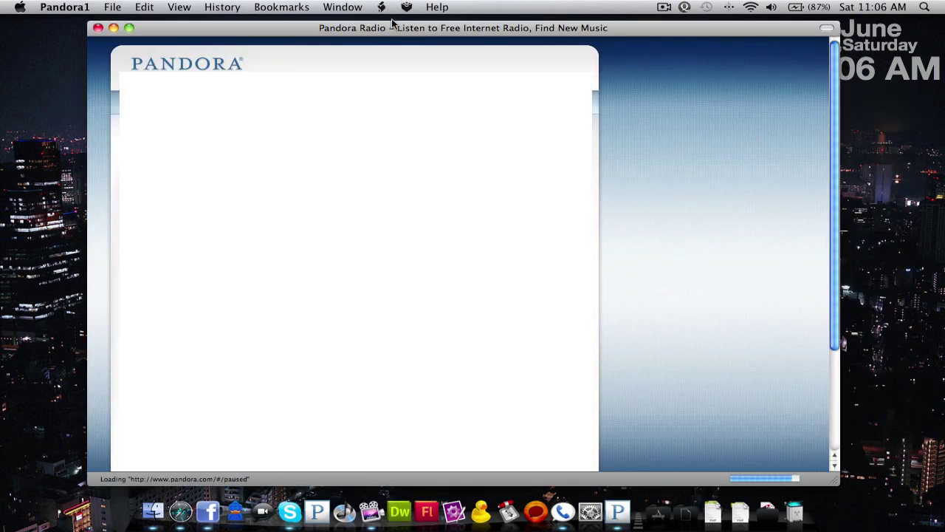
Reload all userscripts so Growl announces 'Blurry' by Puddle Of Mudd, then pause the song.
{"action": "left_click", "coordinate": [383, 8]}
{"action": "left_click", "coordinate": [399, 40]}
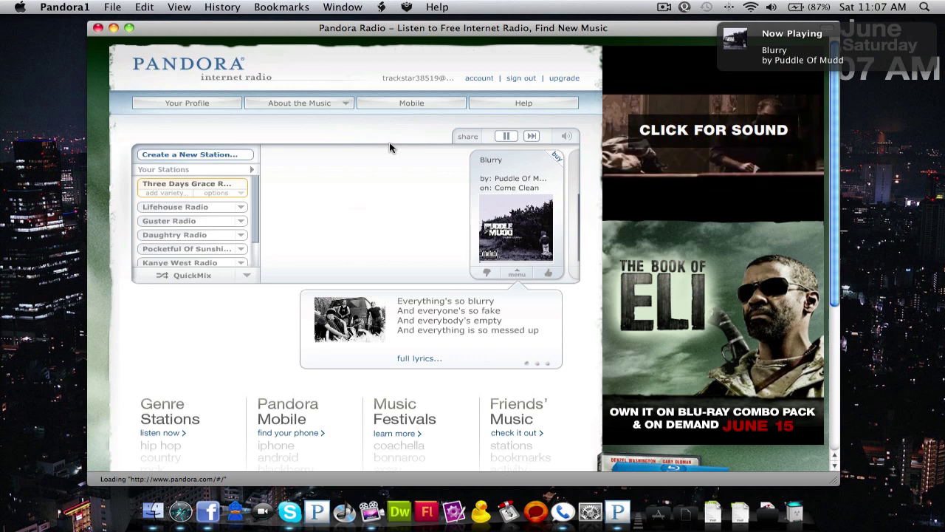
{"action": "left_click", "coordinate": [507, 136]}
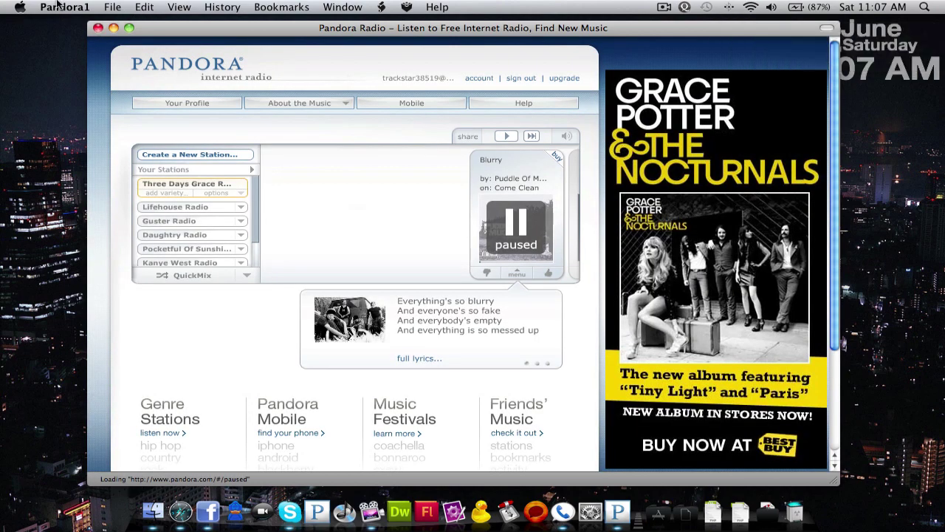
Set Pandora1's window style to HUD (Black) in the Appearance preferences.
{"action": "left_click", "coordinate": [62, 7]}
{"action": "left_click", "coordinate": [85, 56]}
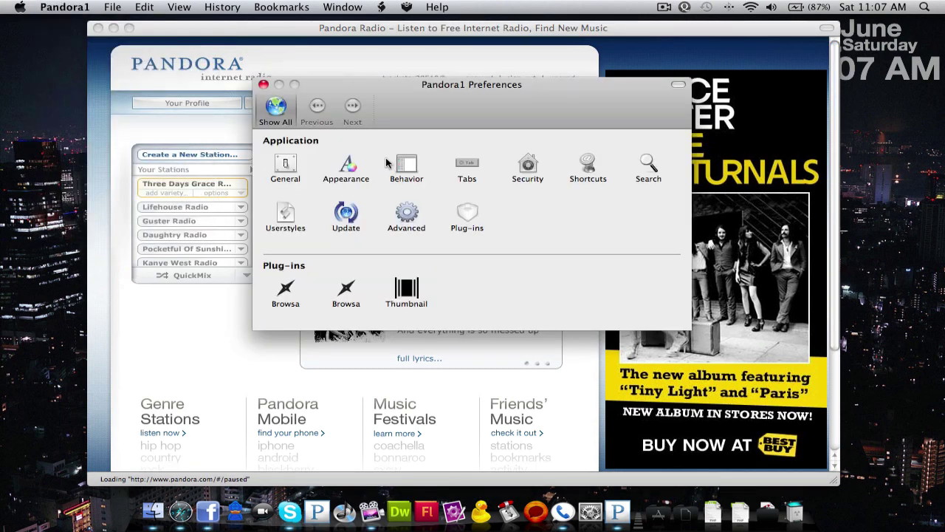
{"action": "left_click", "coordinate": [345, 166]}
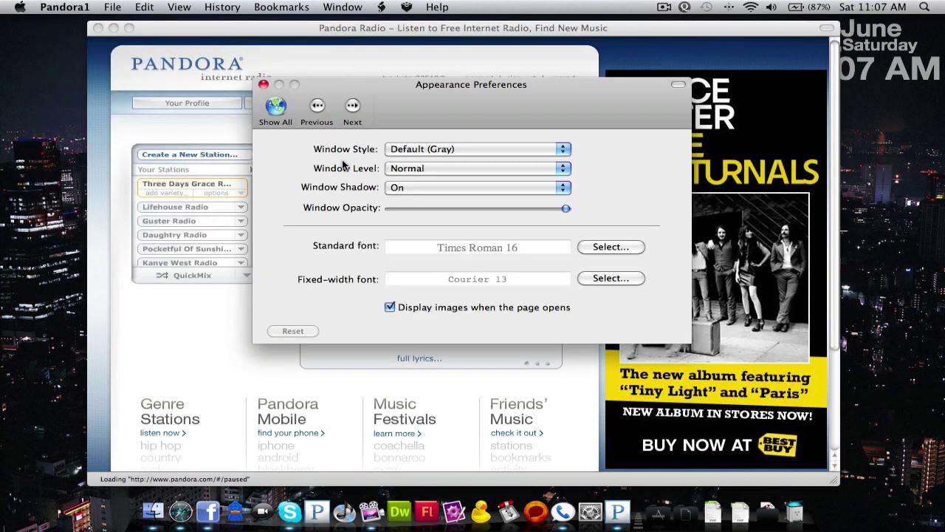
{"action": "left_click", "coordinate": [421, 150]}
{"action": "left_click", "coordinate": [423, 162]}
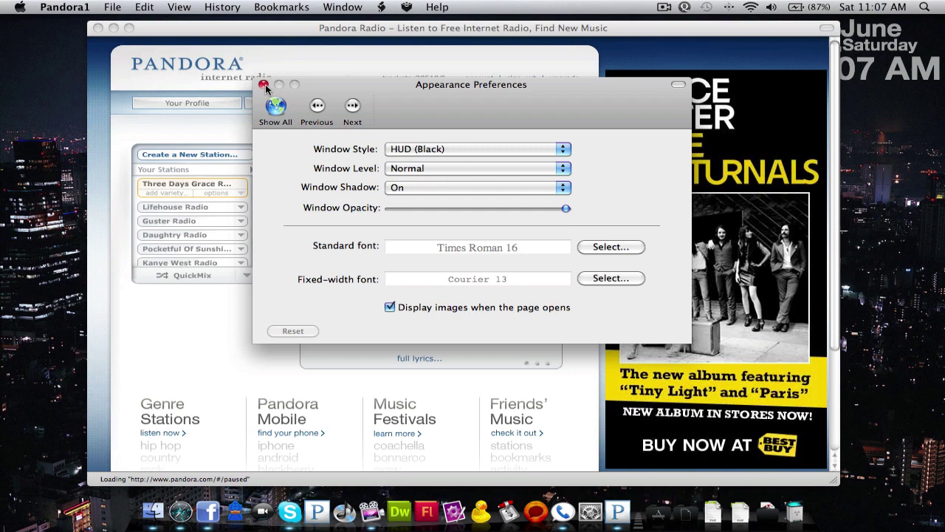
Close preferences and the Pandora window, then reopen it from the Dock with the dark frame.
{"action": "left_click", "coordinate": [264, 84]}
{"action": "left_click", "coordinate": [98, 28]}
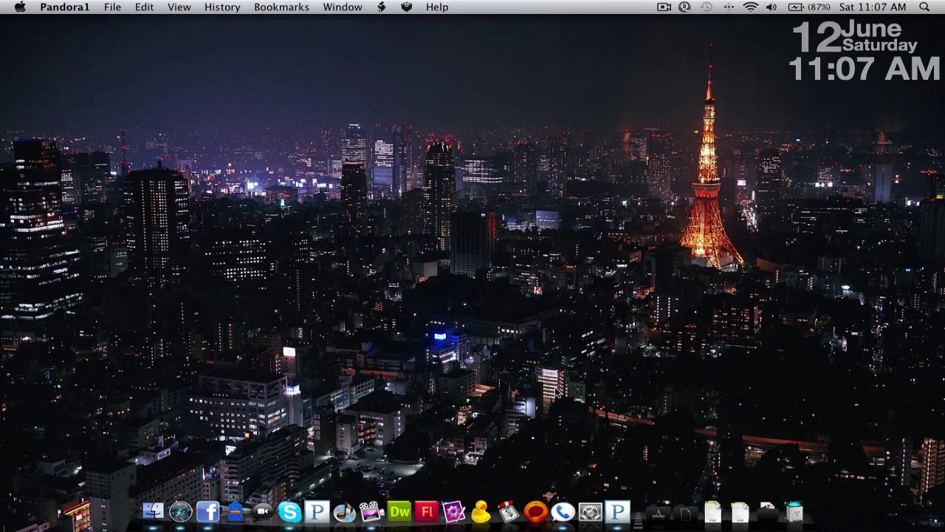
{"action": "left_click", "coordinate": [617, 511]}
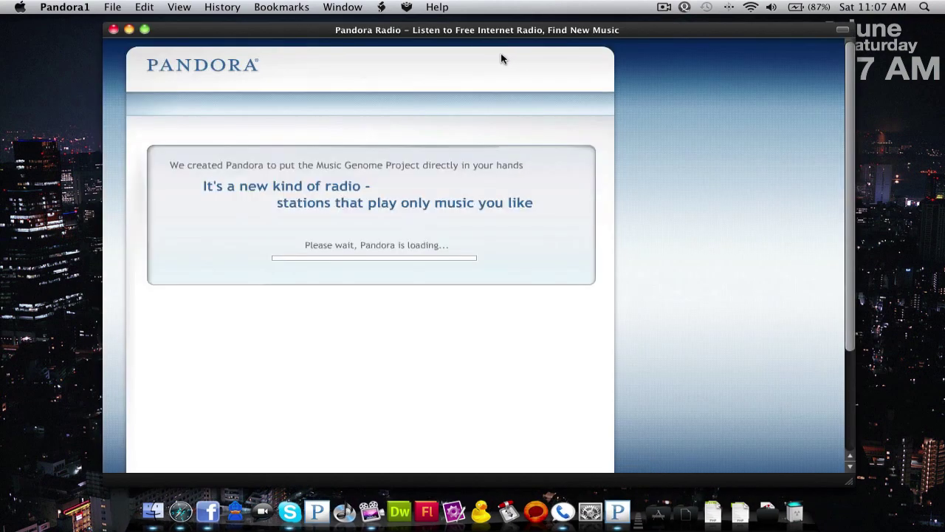